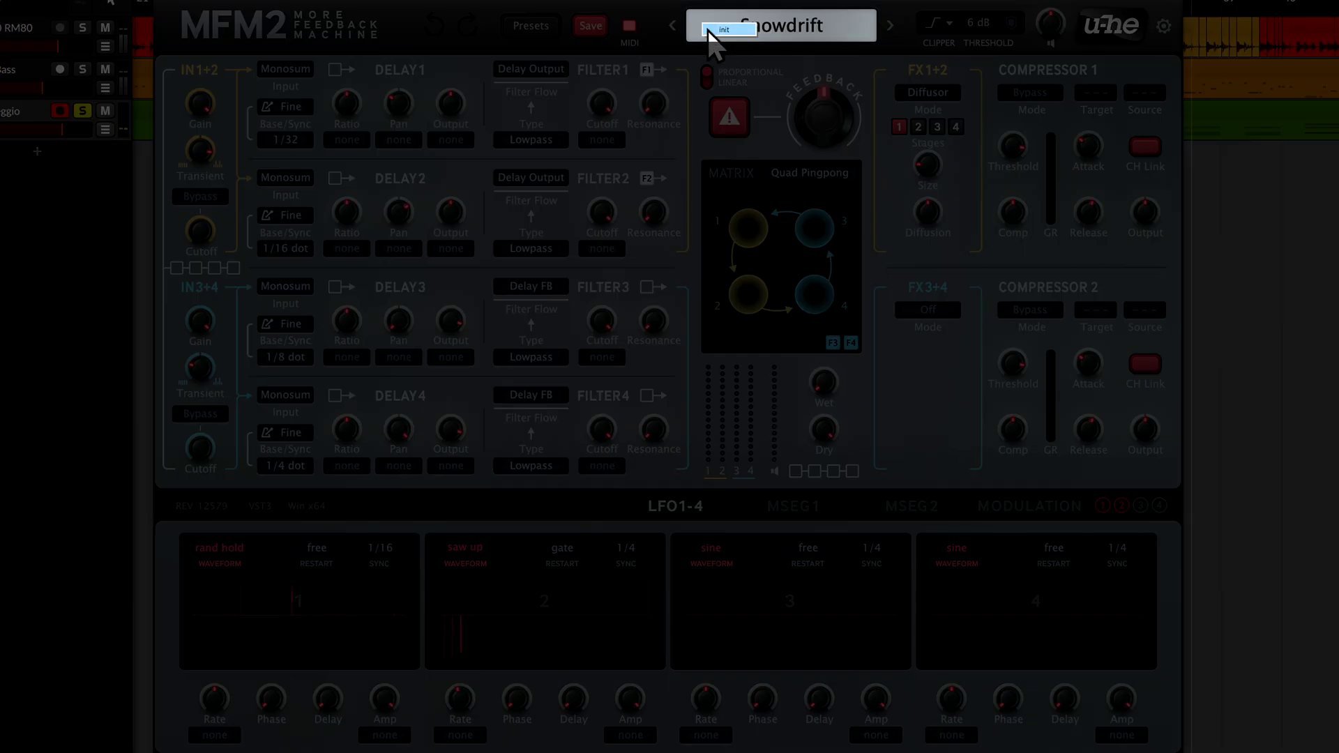
Load the init preset and raise the Wet level fully
click(710, 31)
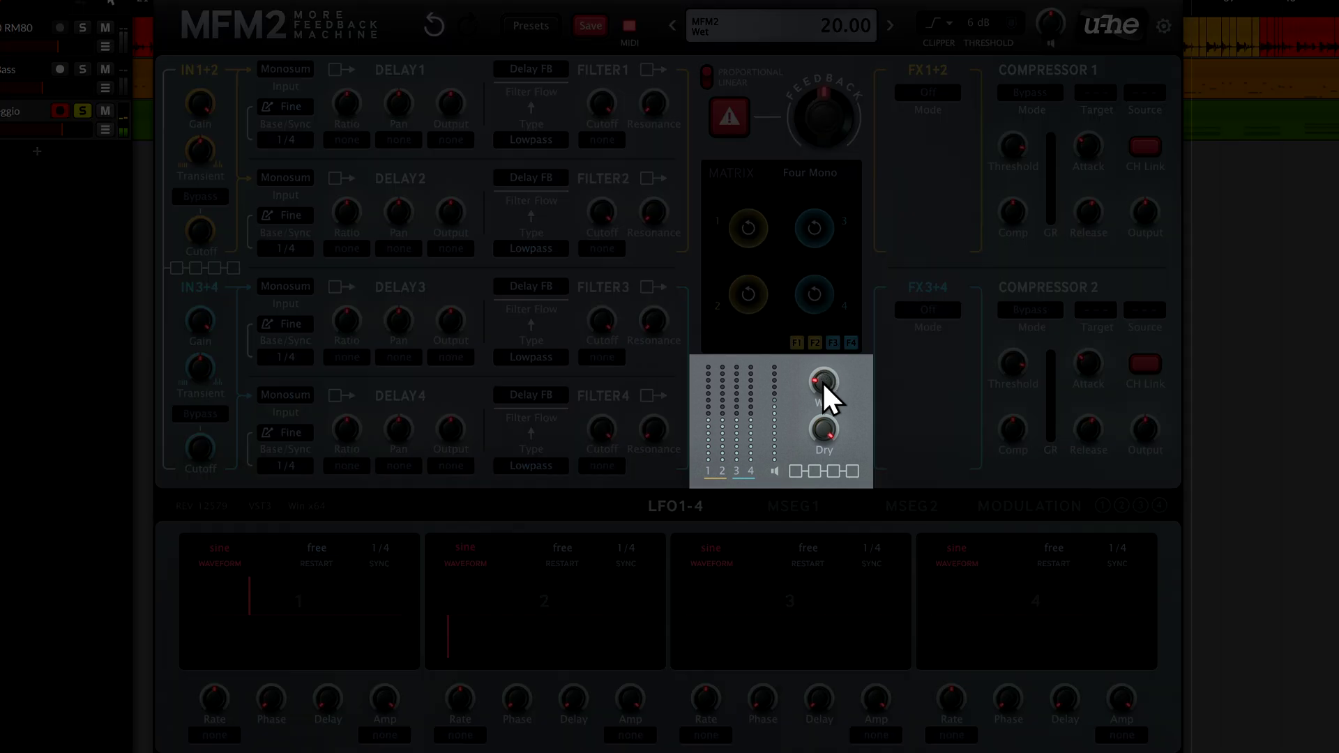
drag(822, 380, 831, 314)
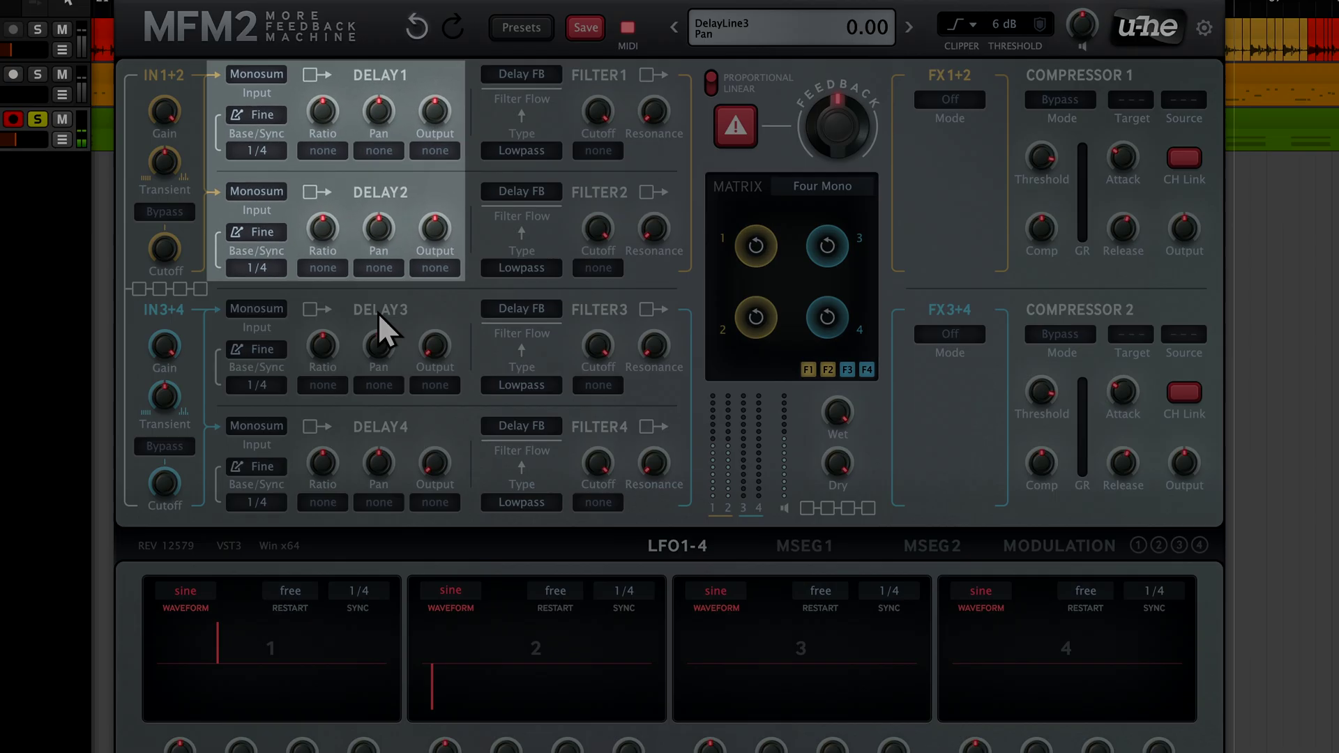
Pan Delay 1 left and Delay 2 right, and set their sync times to 1/32 and 1/16 dot respectively
drag(379, 109, 355, 176)
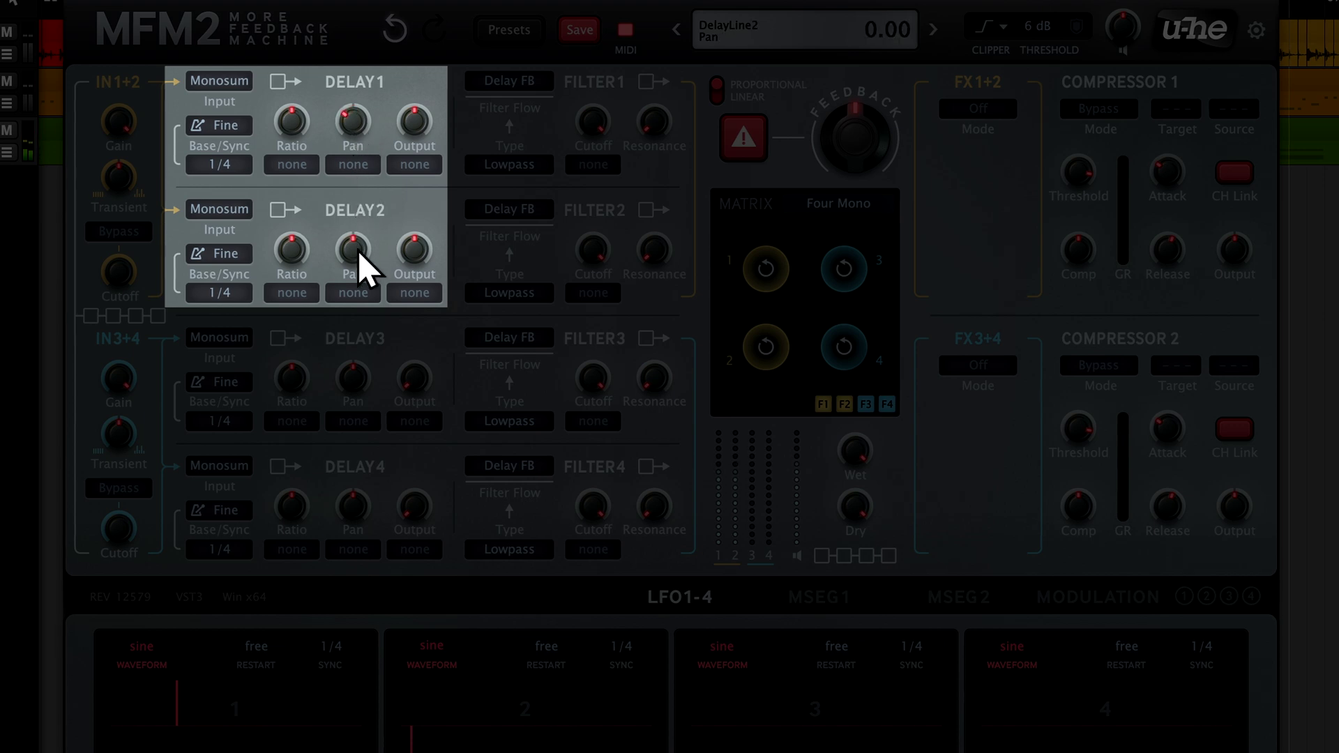
drag(358, 262, 358, 194)
click(194, 166)
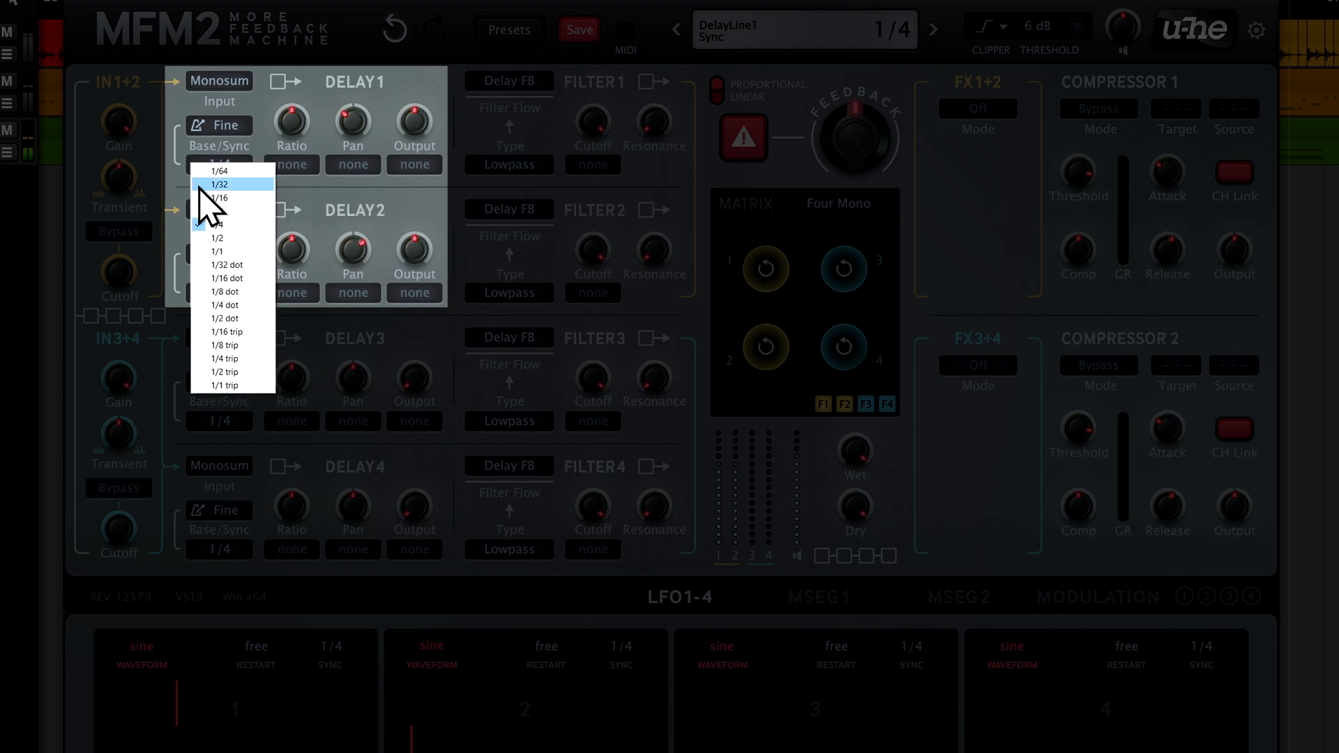
click(209, 186)
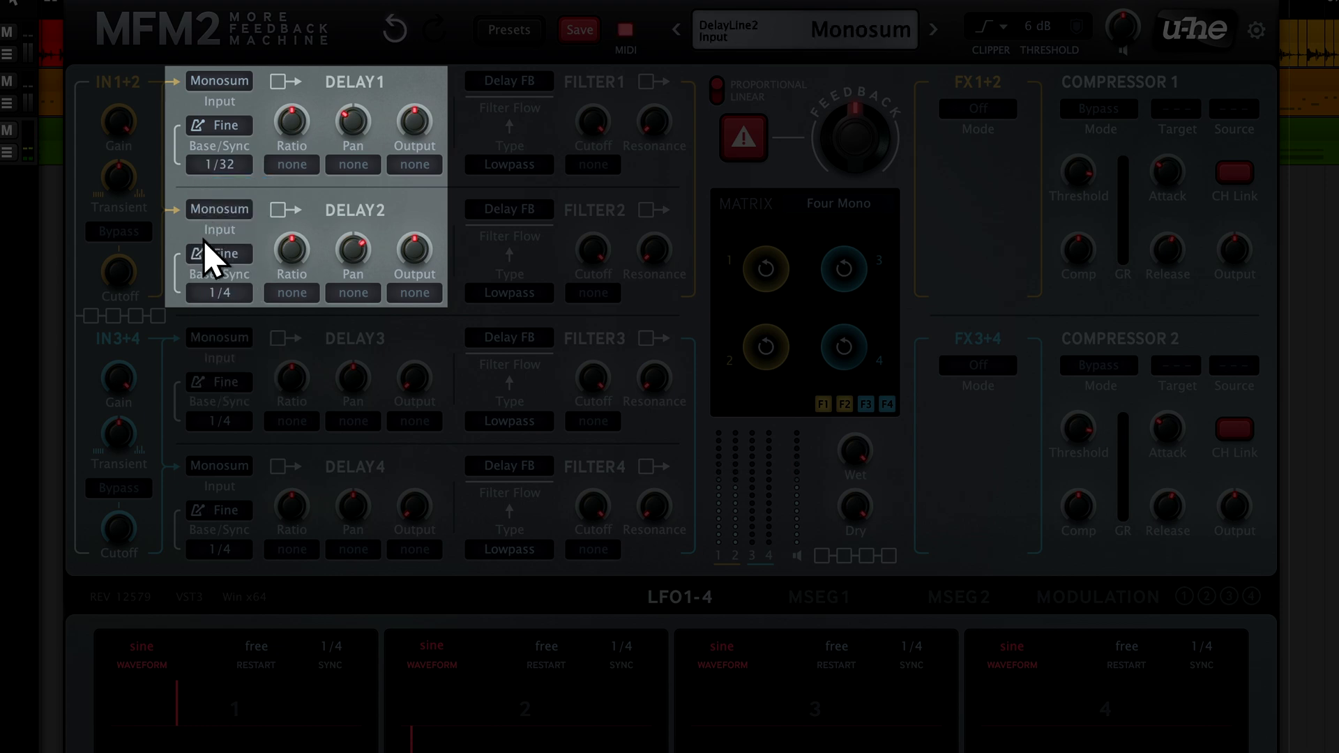
click(193, 296)
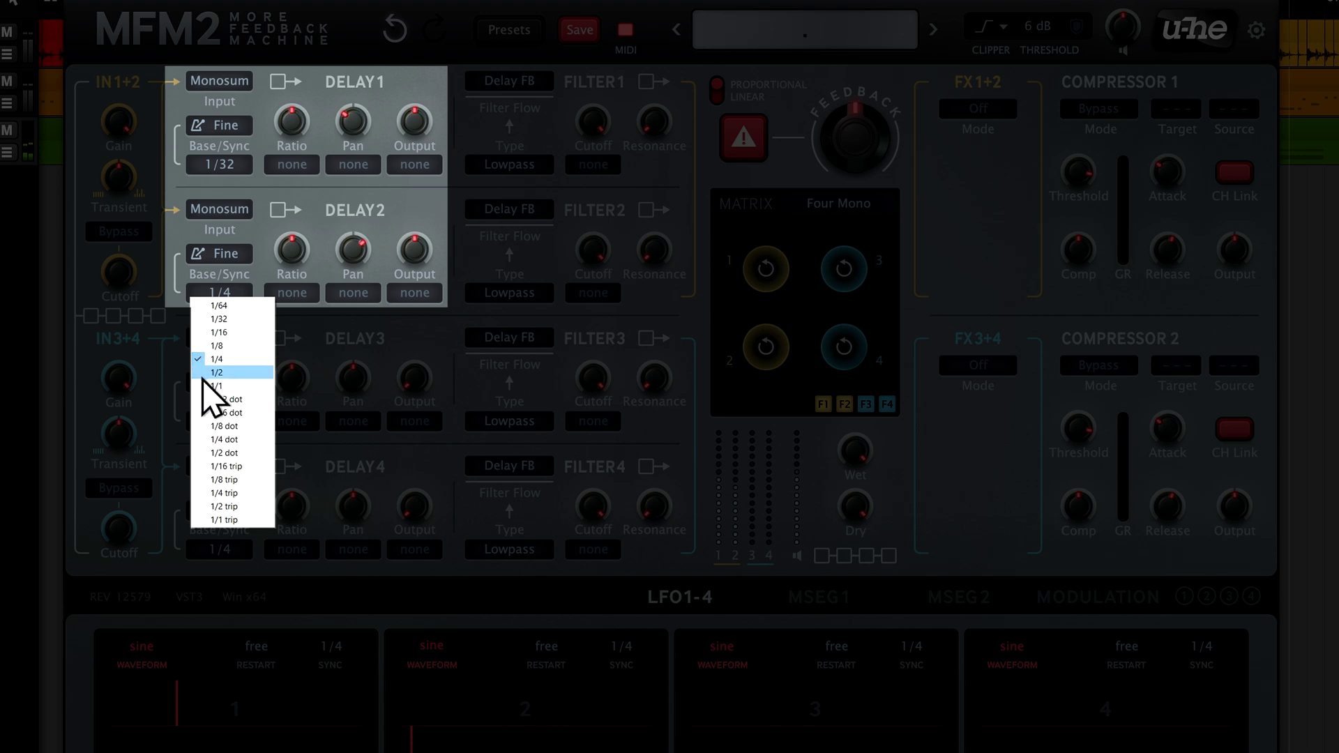
click(203, 414)
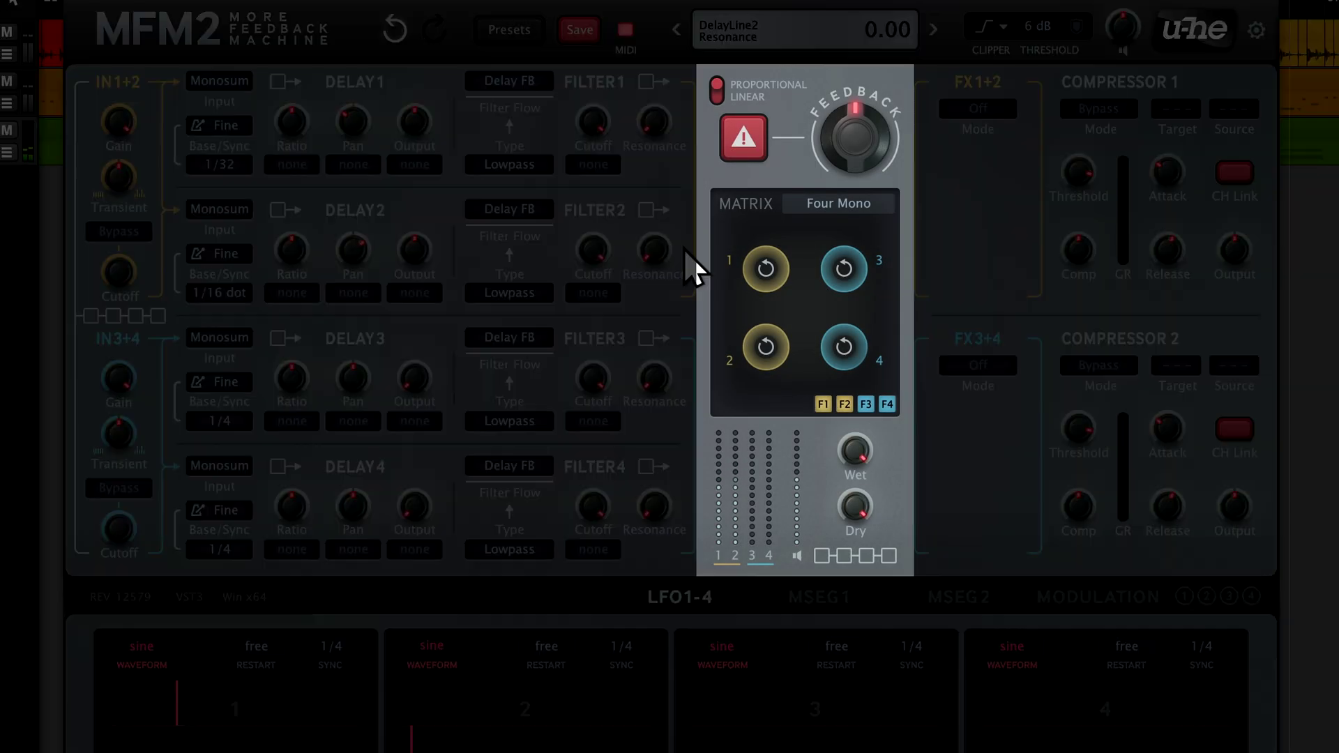
Set the feedback matrix routing to Quad Pingpong
click(805, 203)
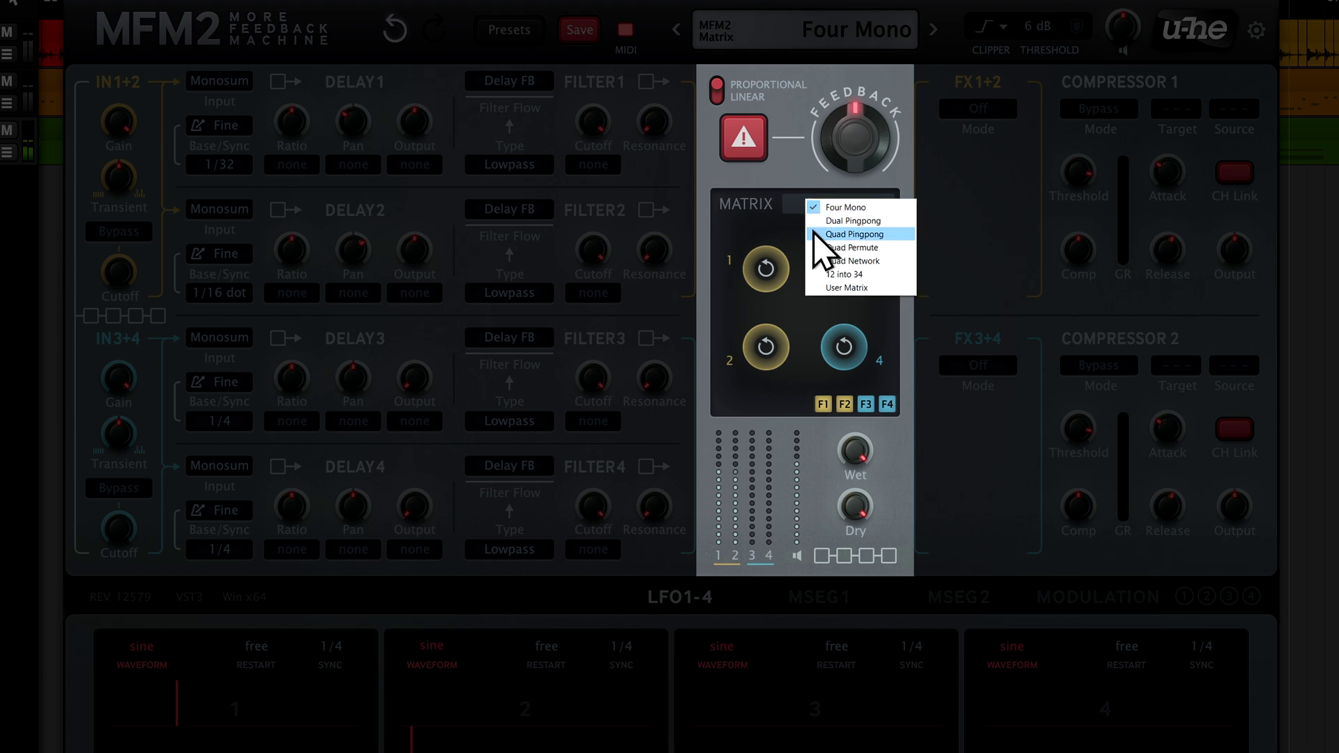
click(813, 233)
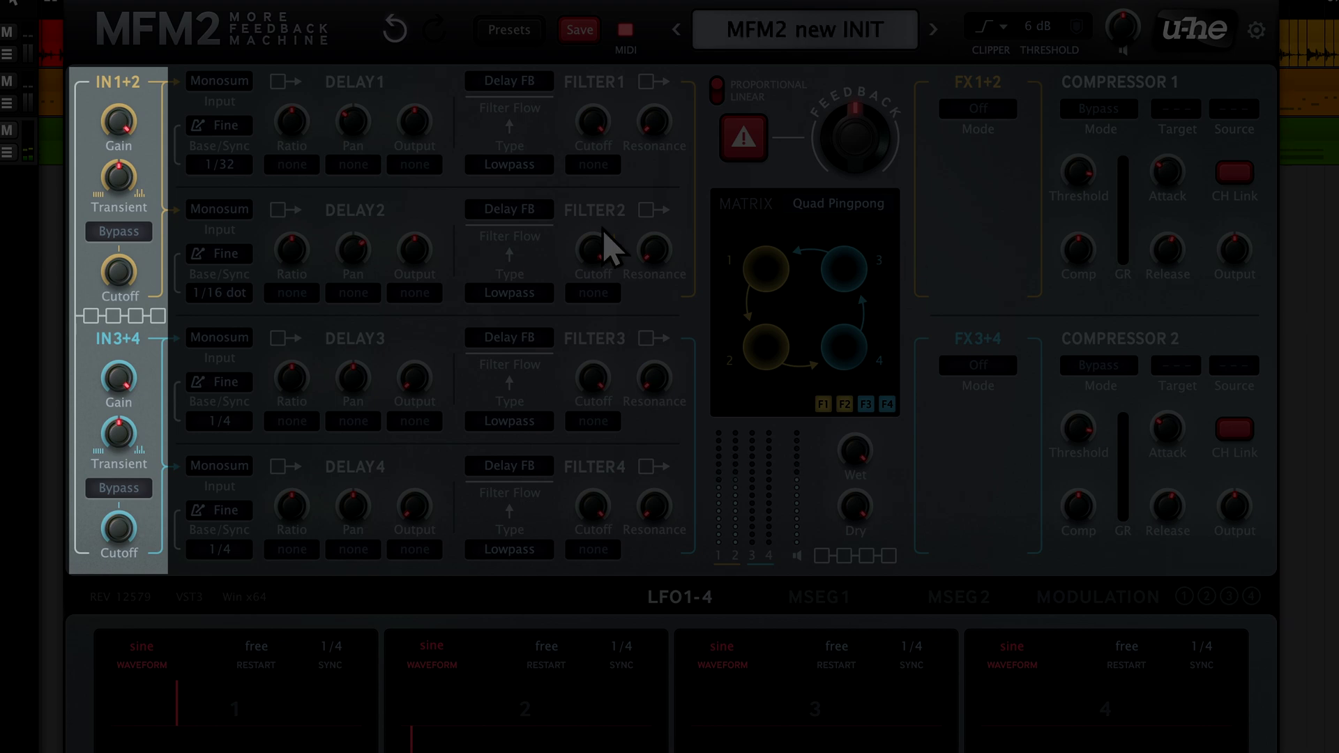
Sweep the IN1+2 Transient balance in both directions and leave it on the positive side
drag(125, 179, 126, 113)
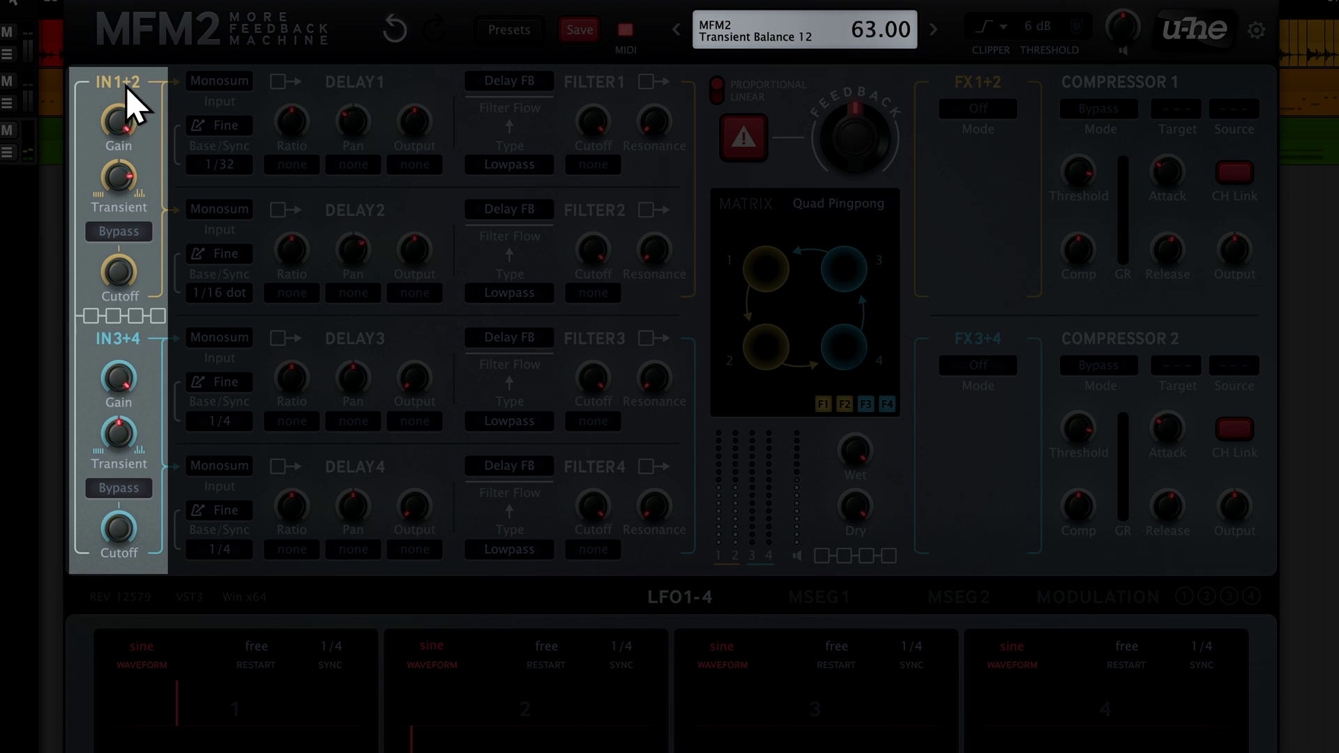
drag(125, 82, 120, 35)
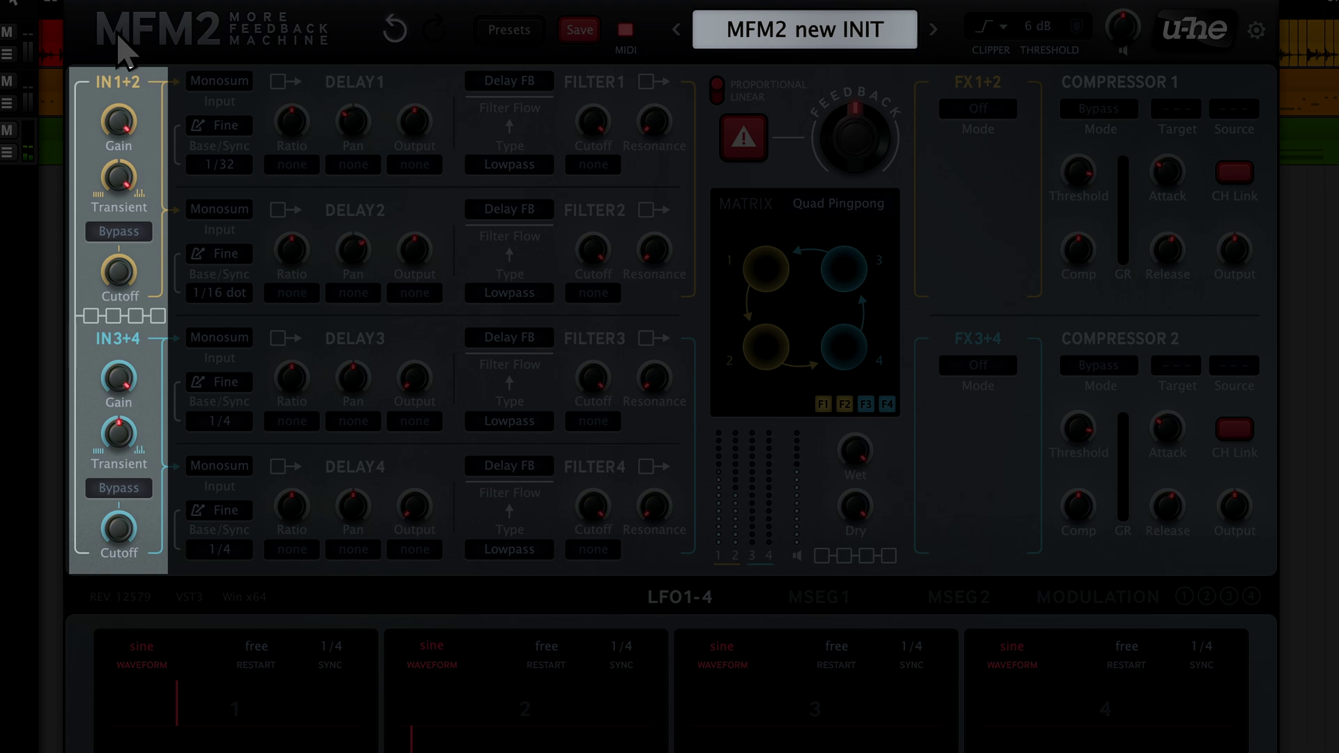
drag(106, 158, 116, 335)
drag(117, 347, 131, 116)
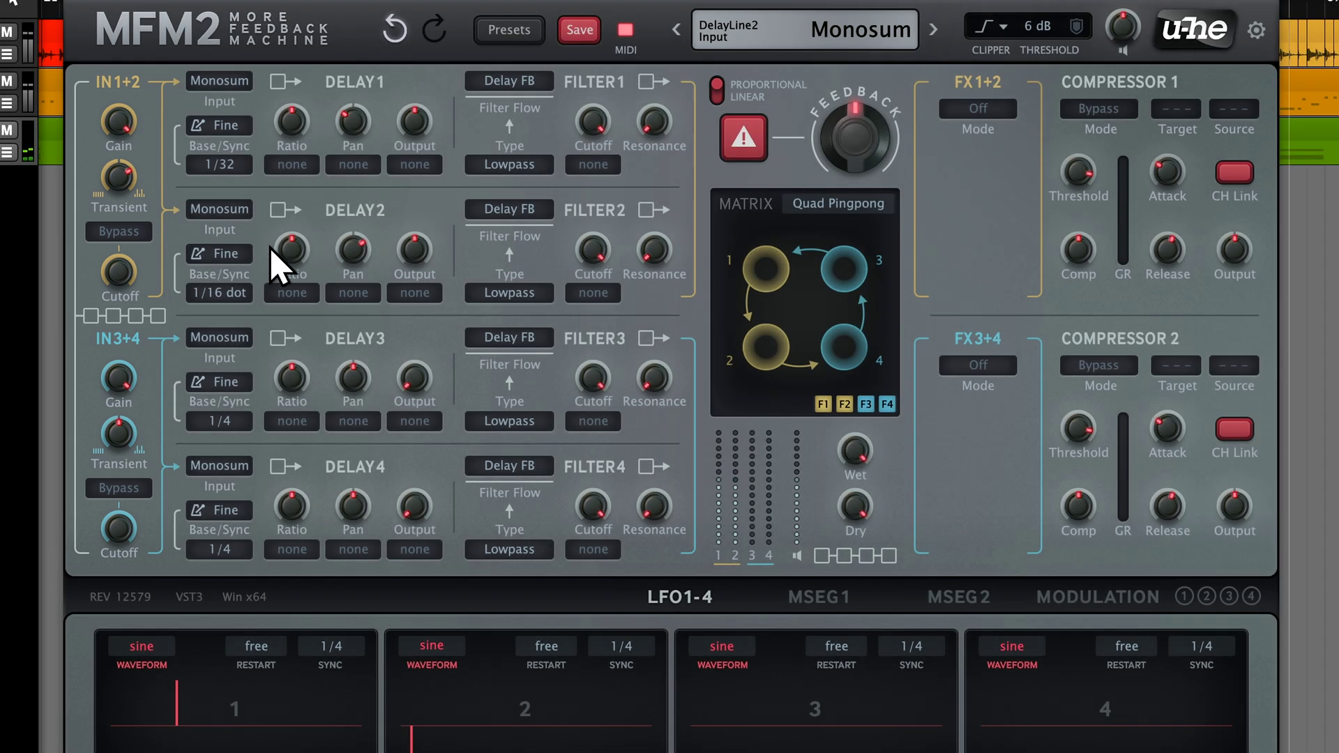
Raise the outputs of Delay 3 and Delay 4, and pan Delay 3 left and Delay 4 right
drag(405, 388, 410, 274)
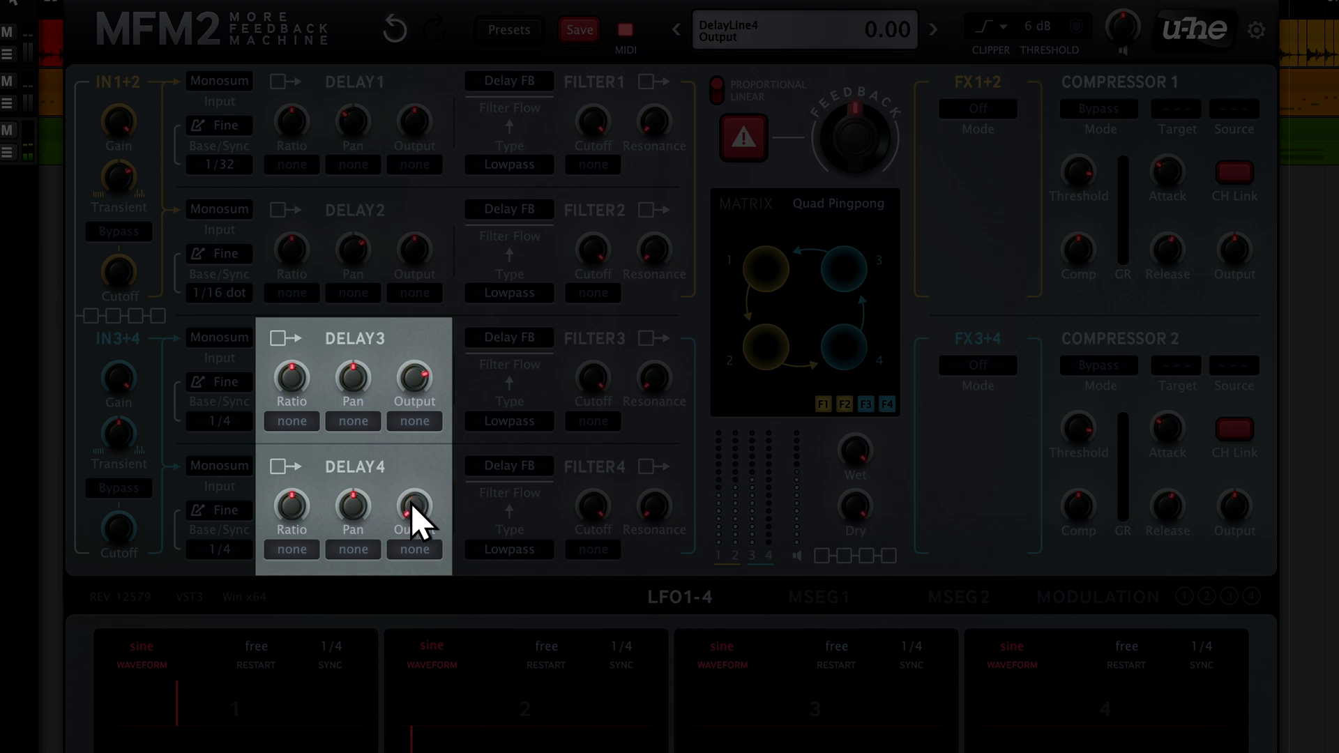
drag(409, 517, 356, 458)
drag(353, 503, 345, 333)
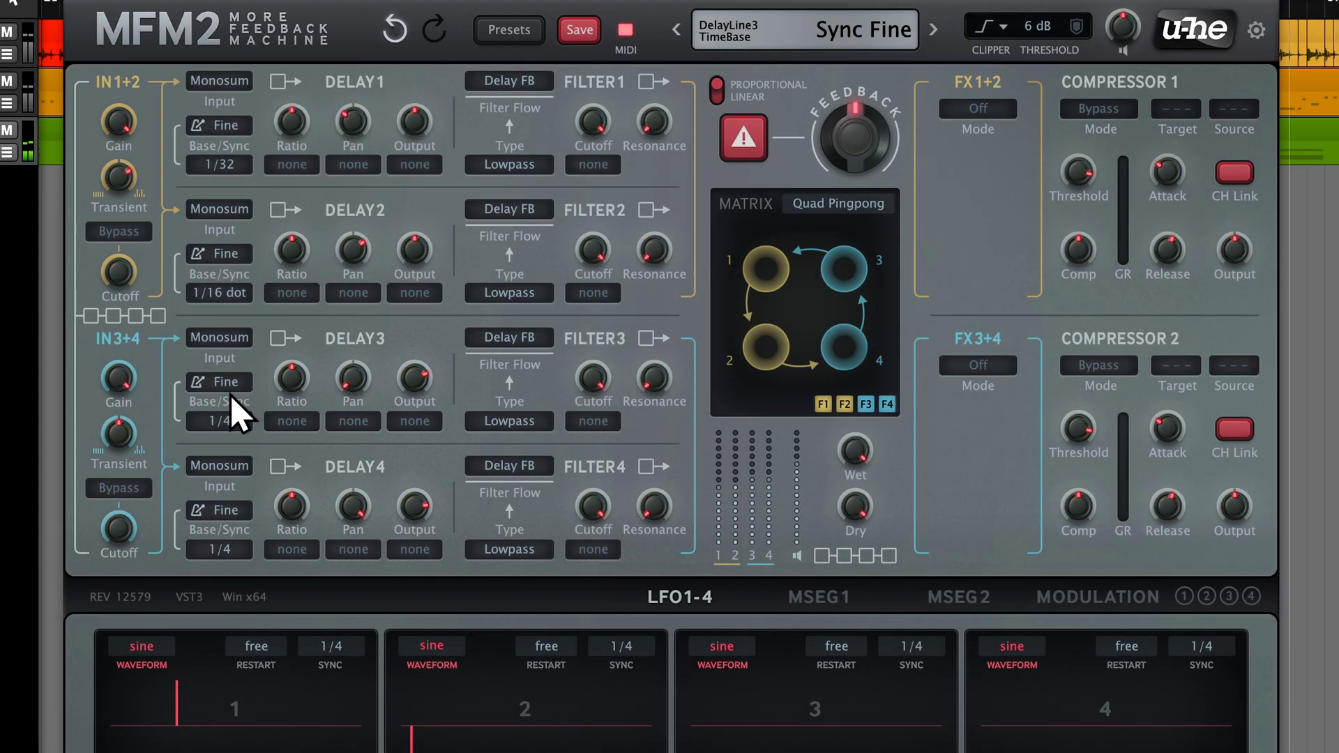
Sync Delay 3 to 1/8 dot and Delay 4 to 1/4 dot, and lower the IN3+4 Transient balance
click(194, 421)
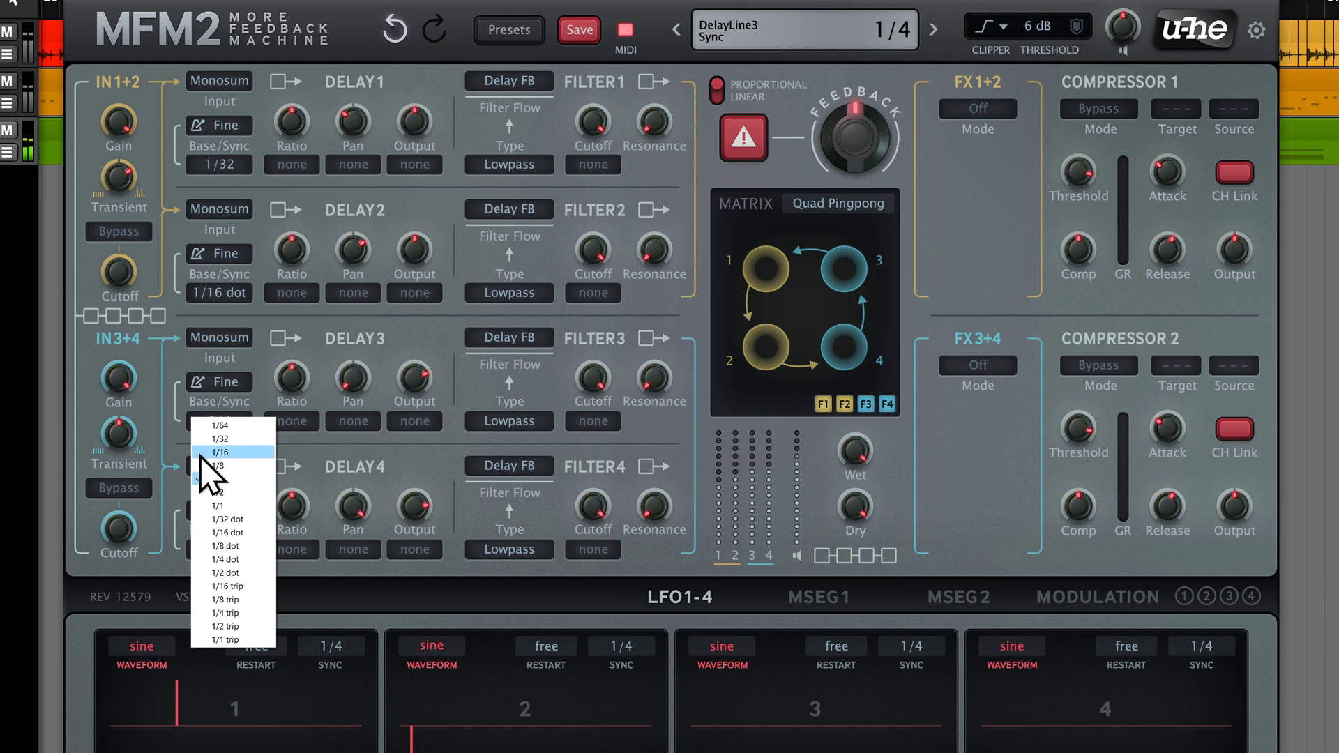
click(216, 546)
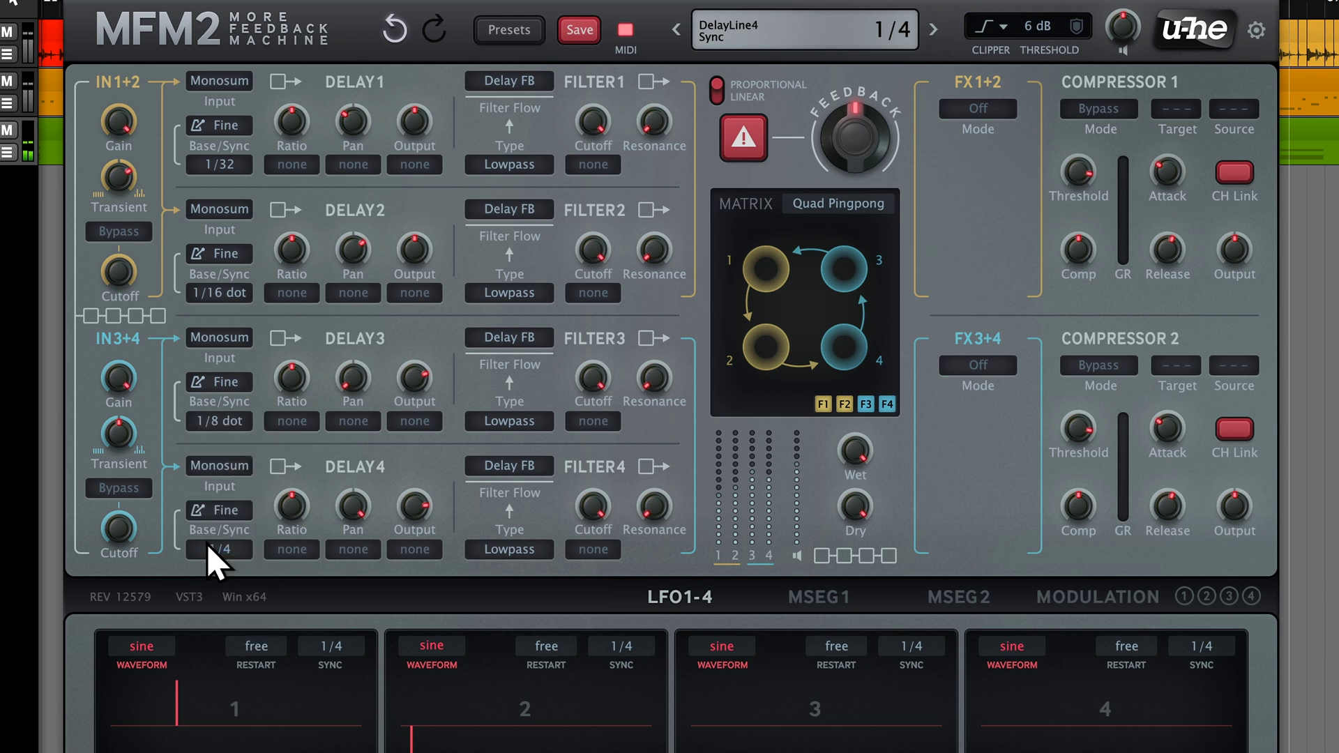
click(193, 551)
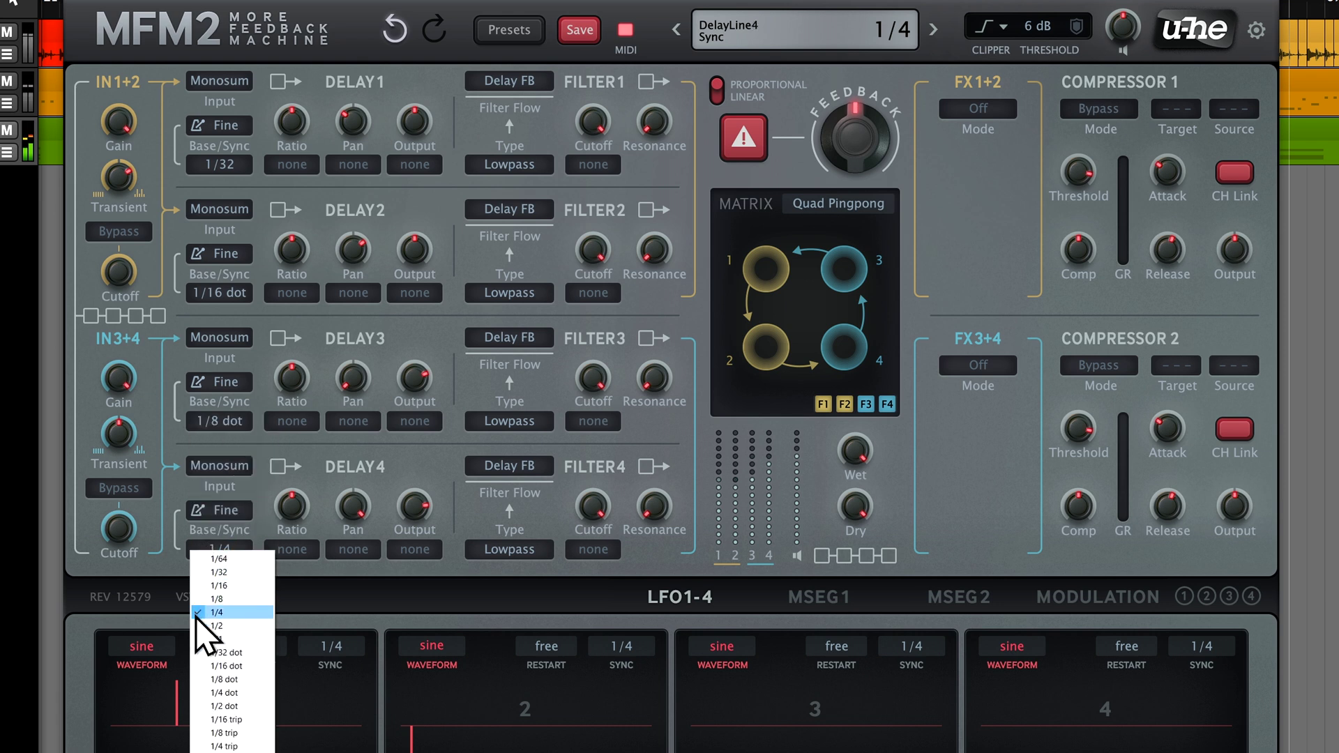
click(203, 694)
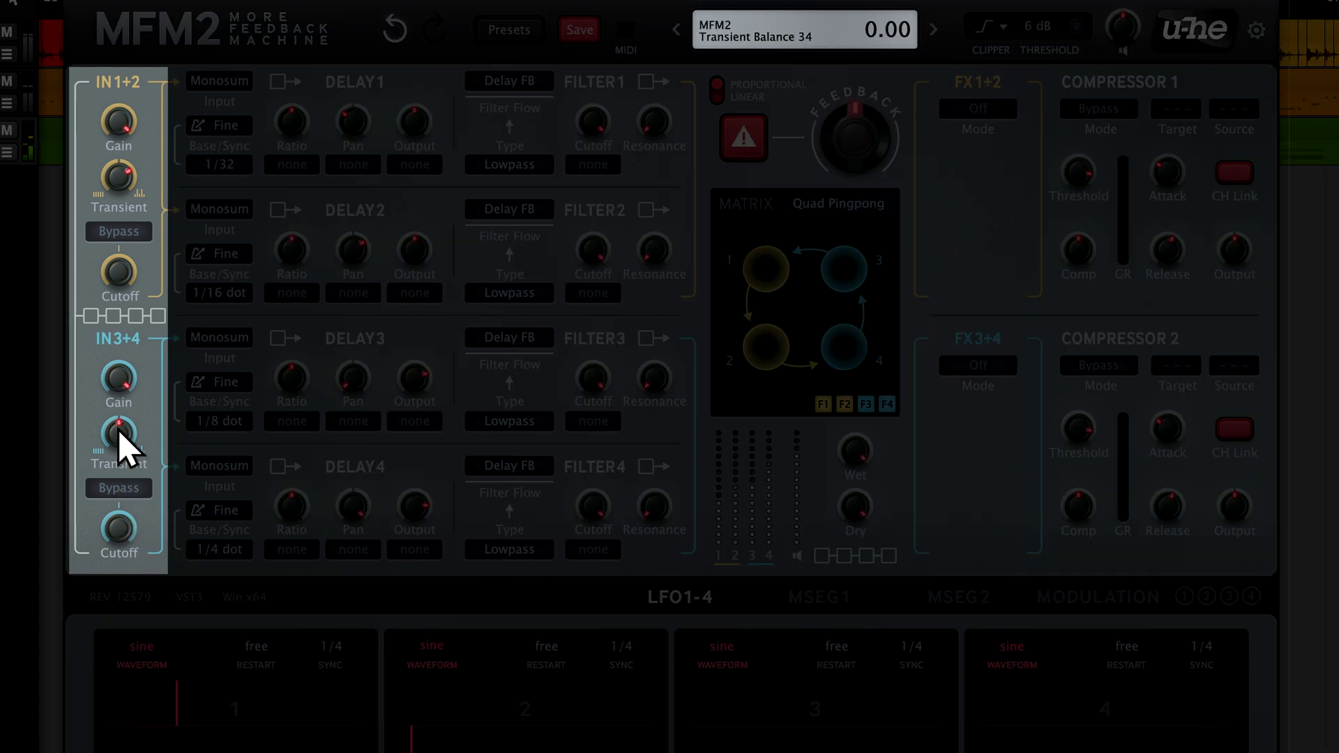
drag(122, 437, 113, 500)
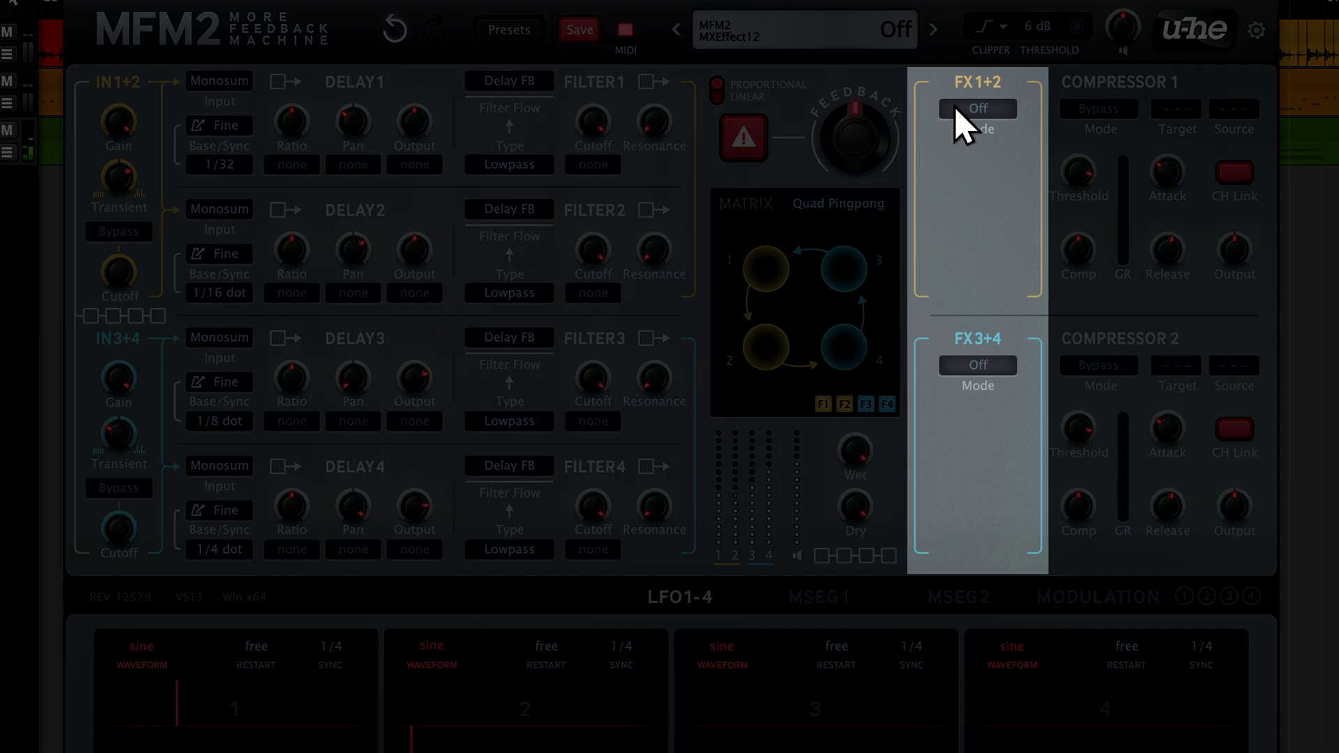
Set the FX1+2 mode to Diffusor and adjust the diffusor's Size
click(956, 110)
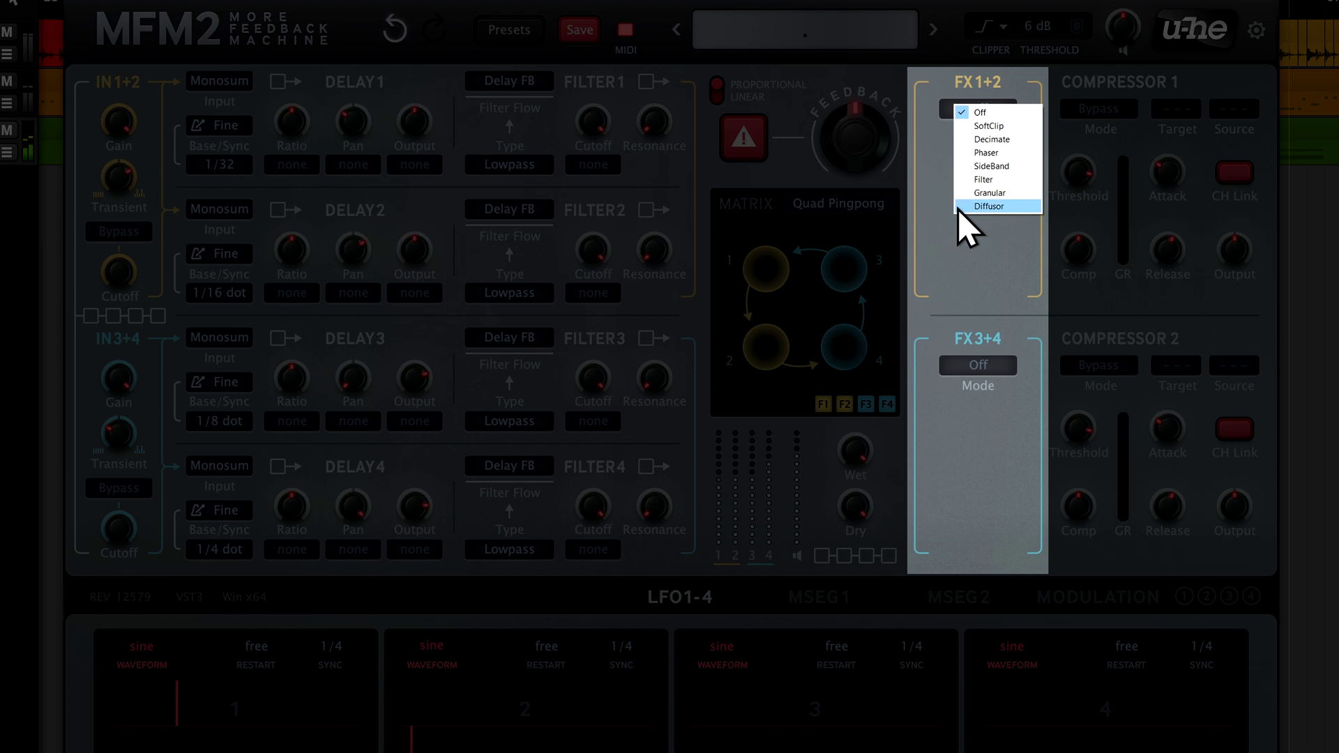
click(988, 206)
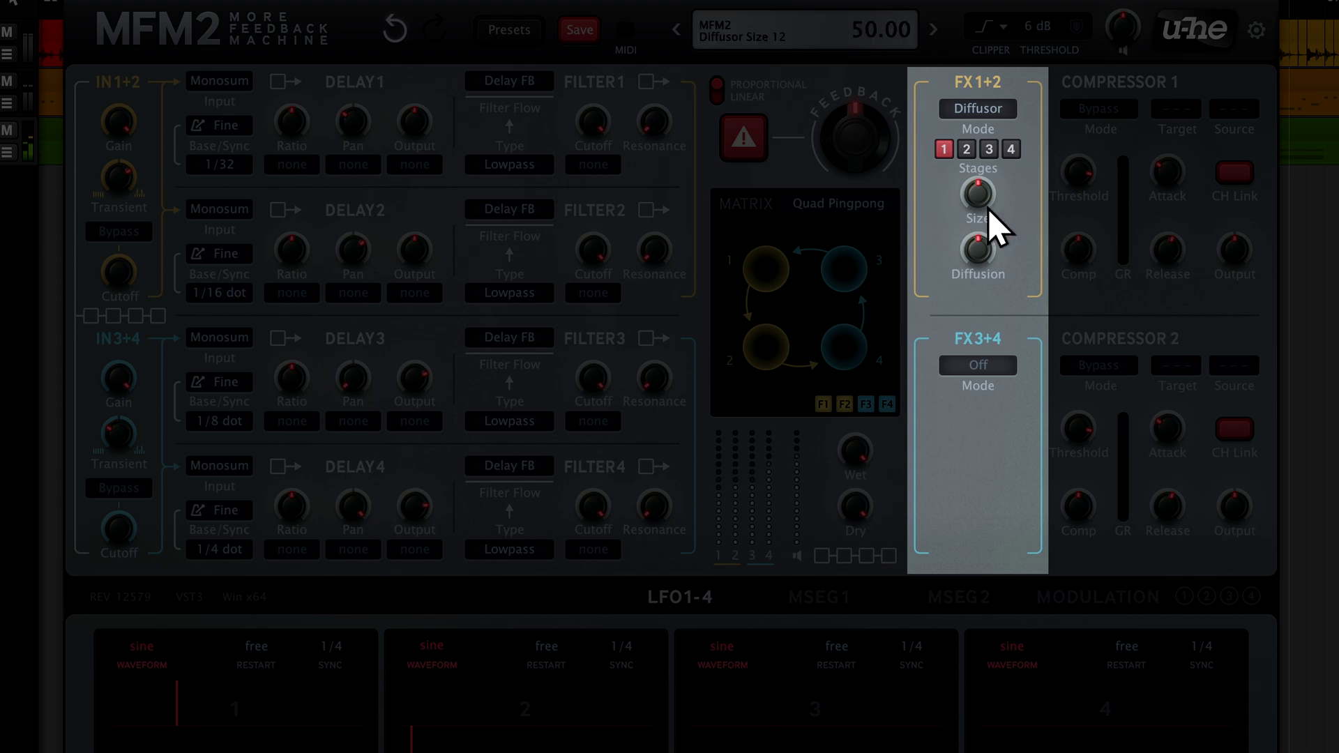
drag(975, 198, 975, 263)
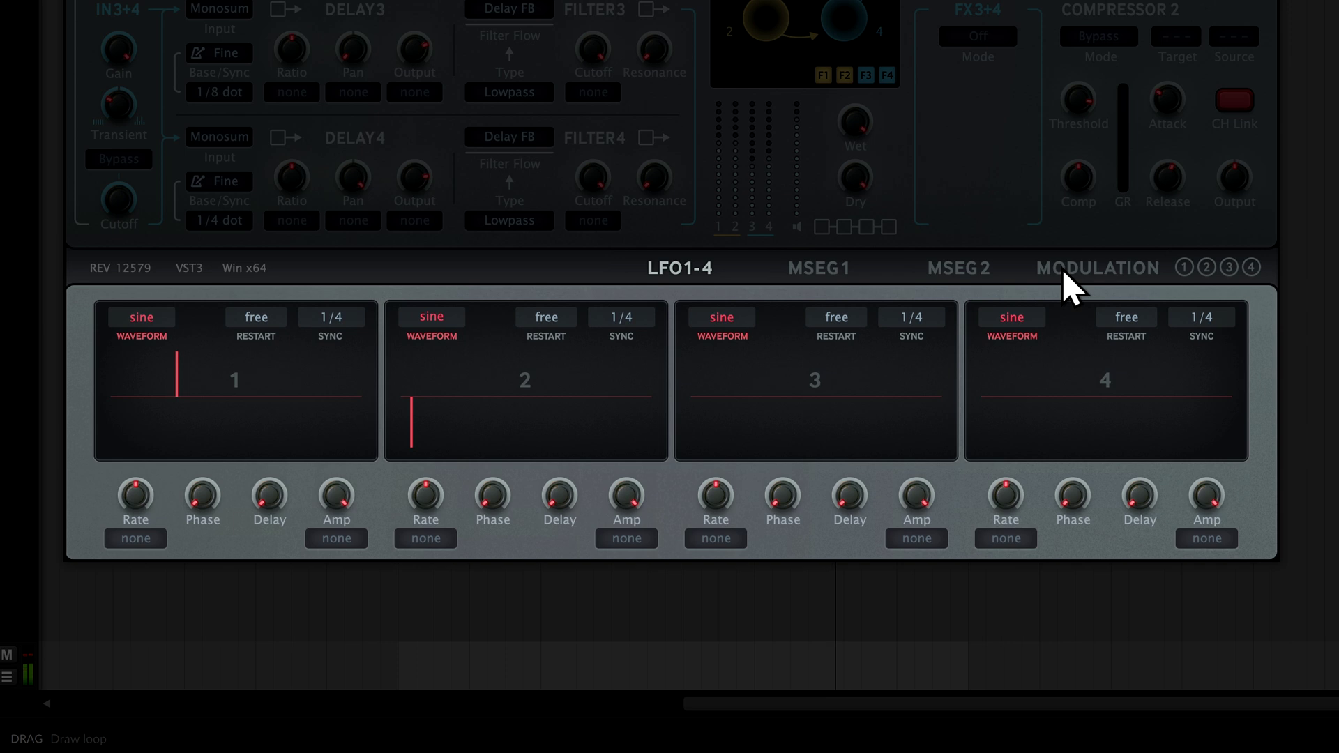
In mod matrix slot 1, assign Lfo1 to the FX1+2 diffusor Size and raise the modulation depth
click(1063, 272)
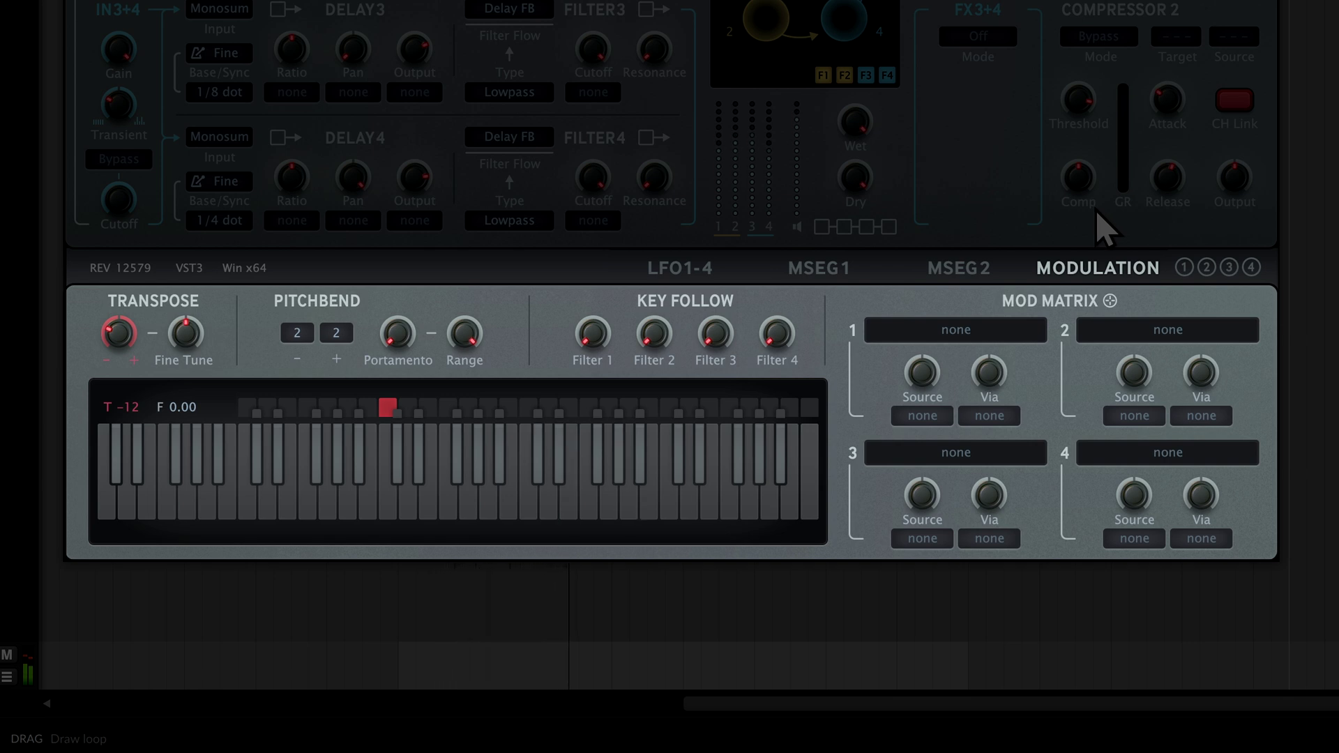
click(920, 416)
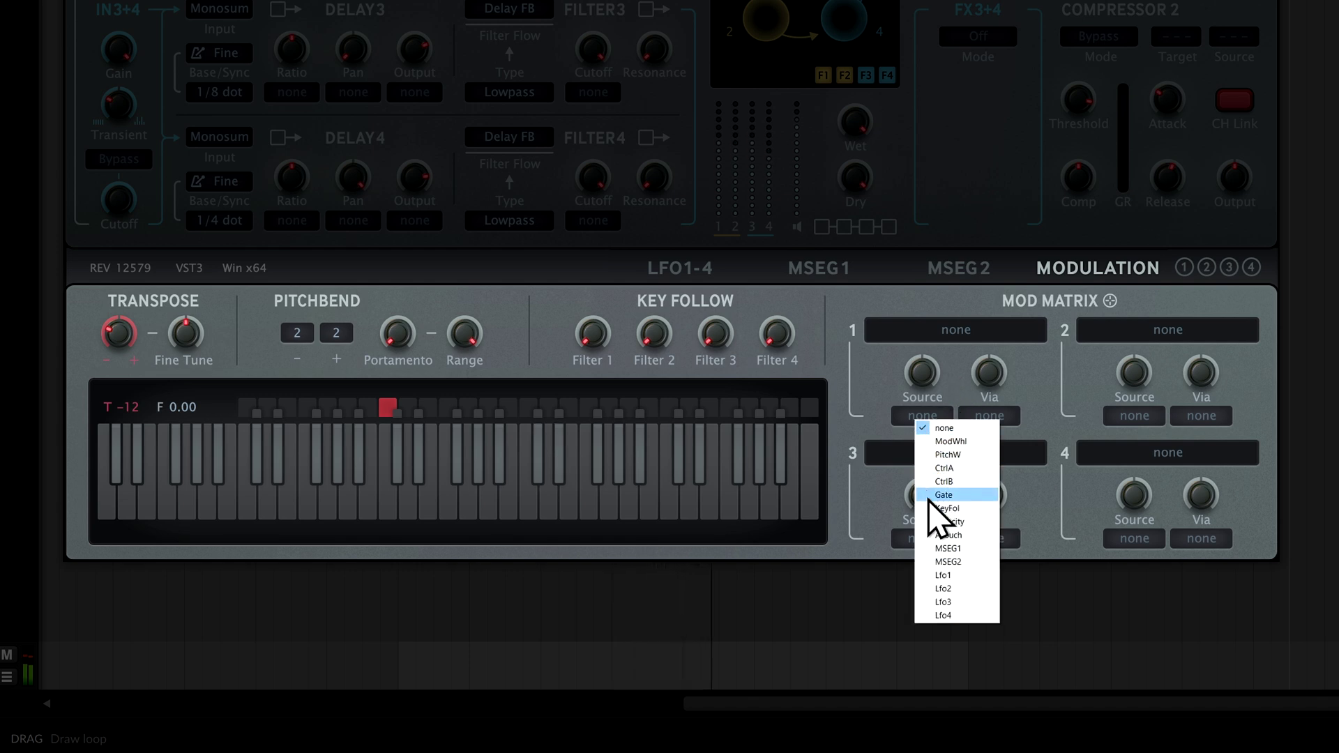
click(934, 576)
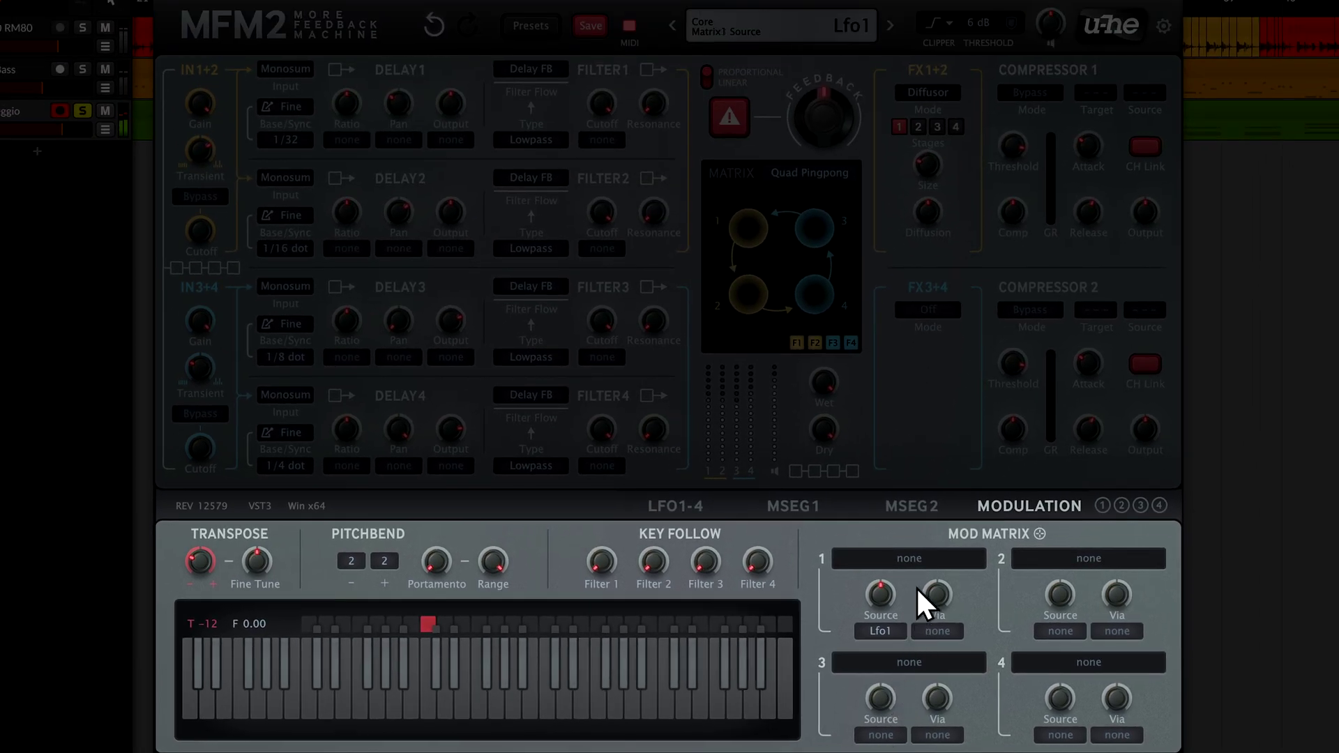
drag(928, 558, 916, 514)
drag(919, 336, 928, 162)
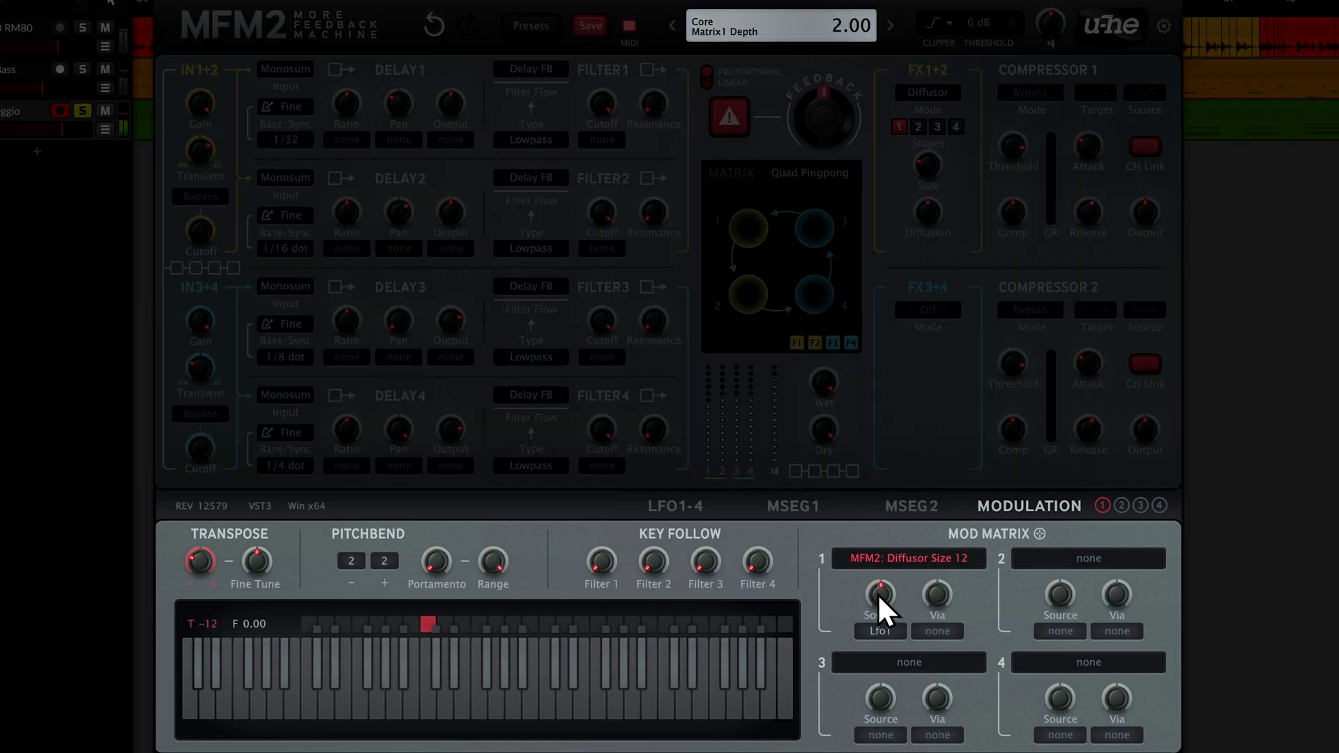
drag(879, 596, 879, 531)
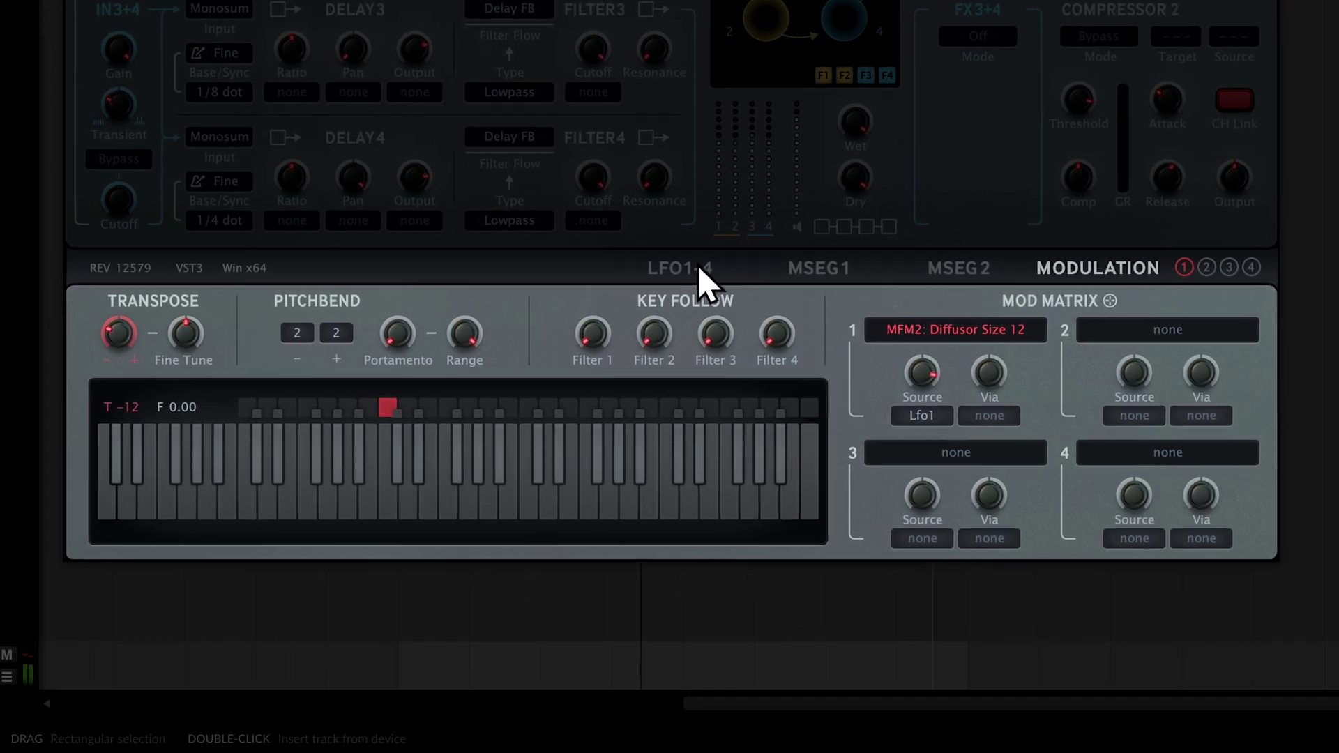
Set LFO 1 to the rand hold waveform with a 1/16 sync rate
click(659, 509)
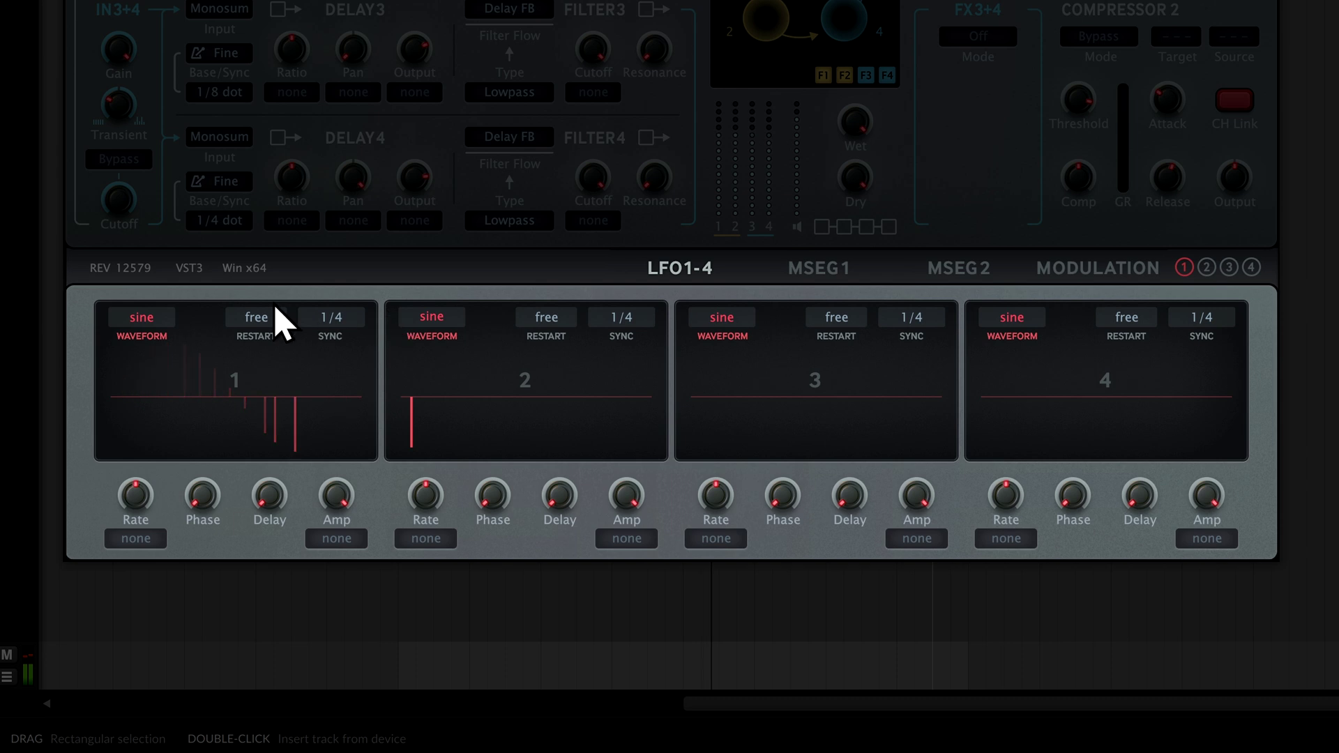
click(121, 319)
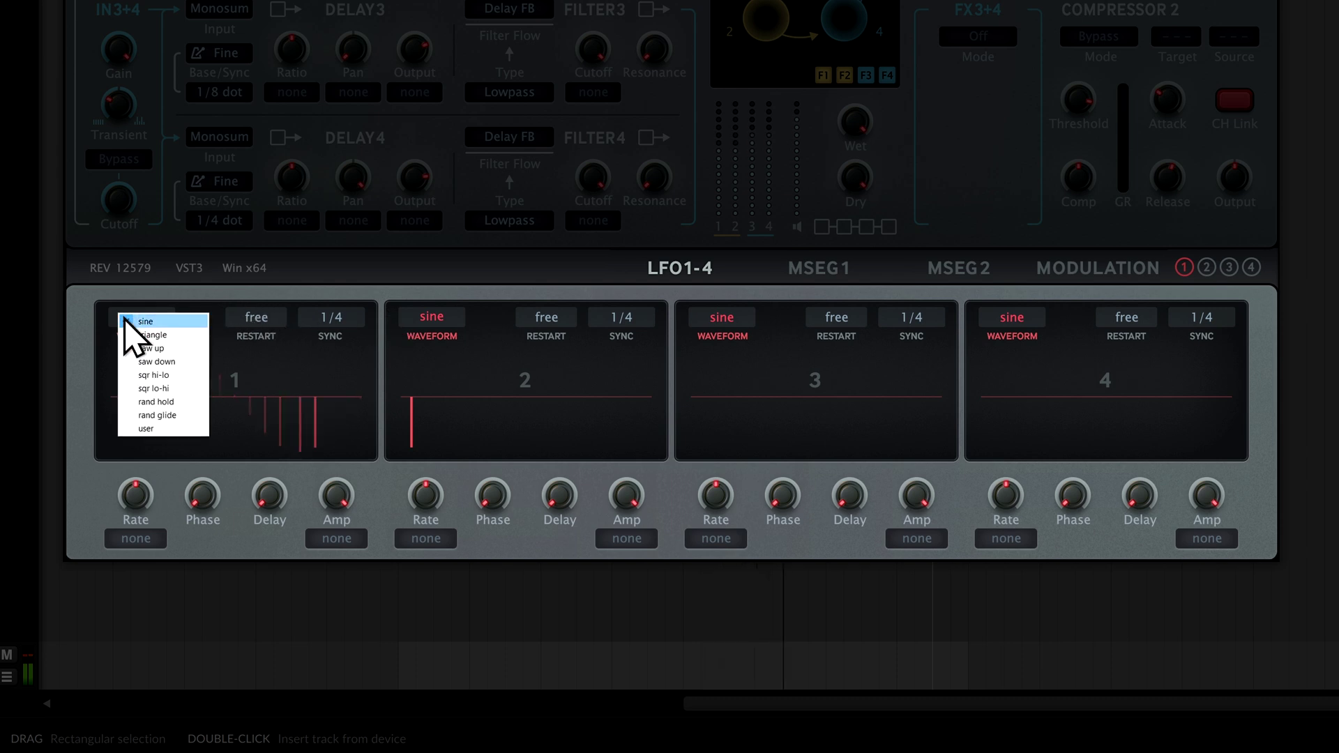
click(131, 402)
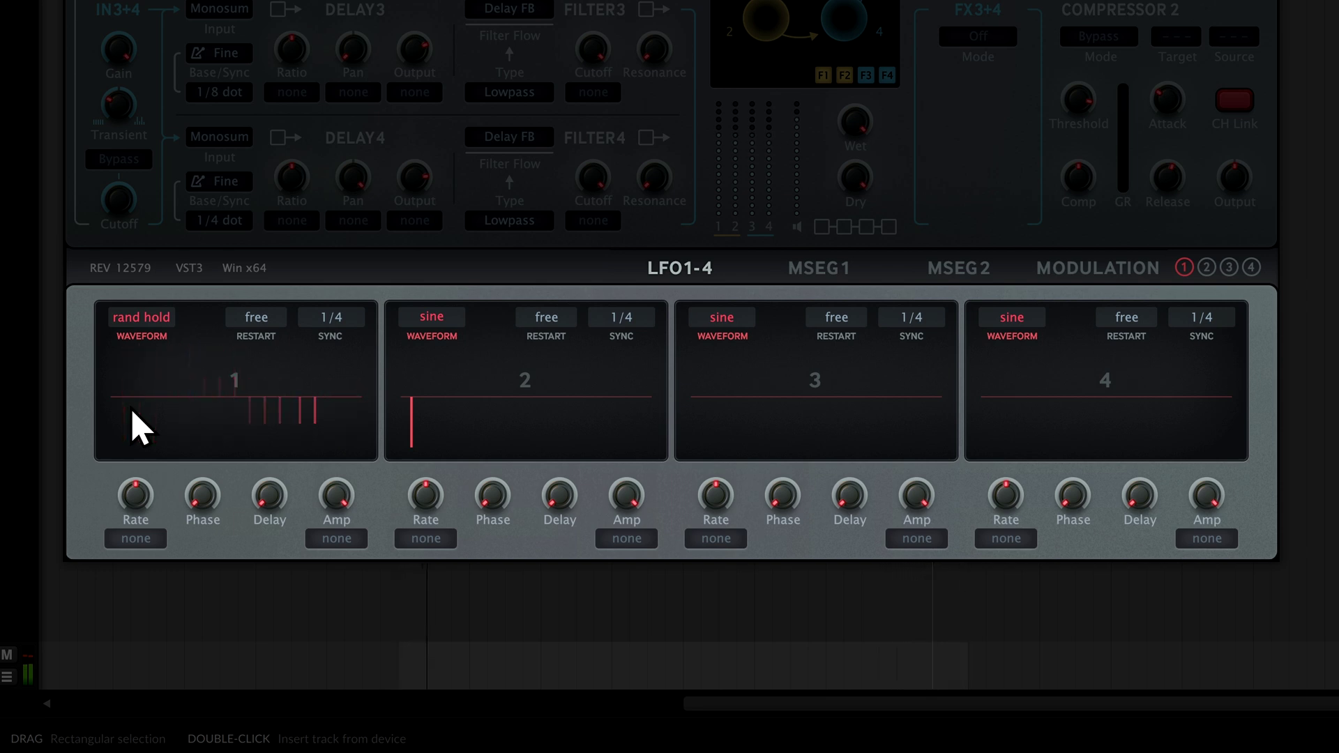
click(354, 322)
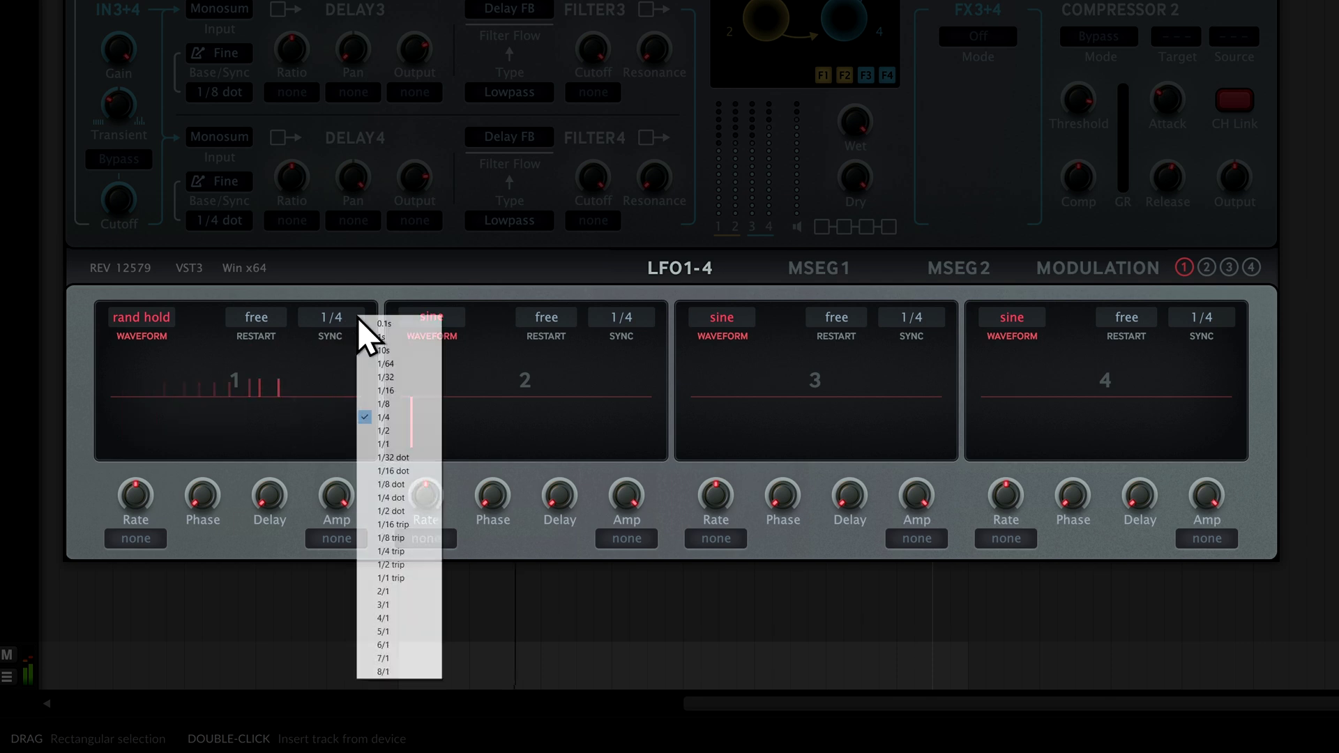
click(372, 391)
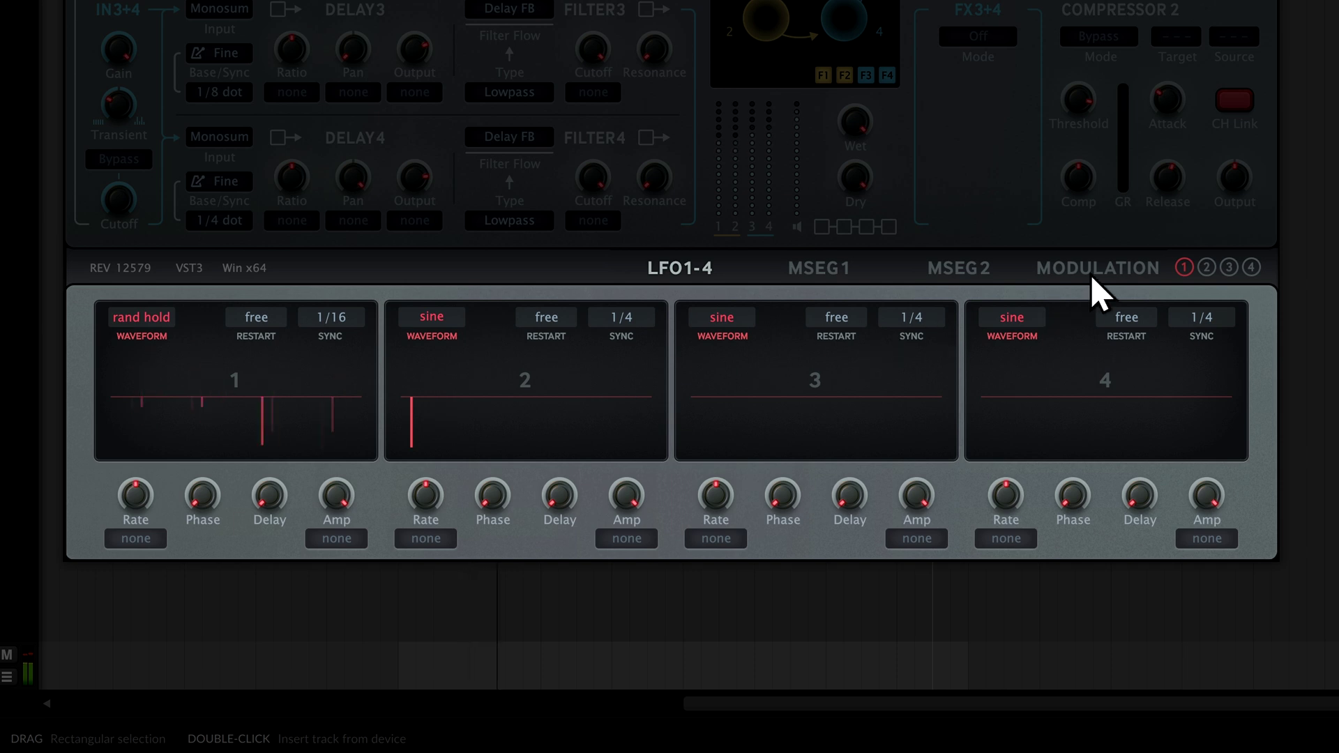
Set the source of mod matrix slot 2 to Lfo2
click(1118, 271)
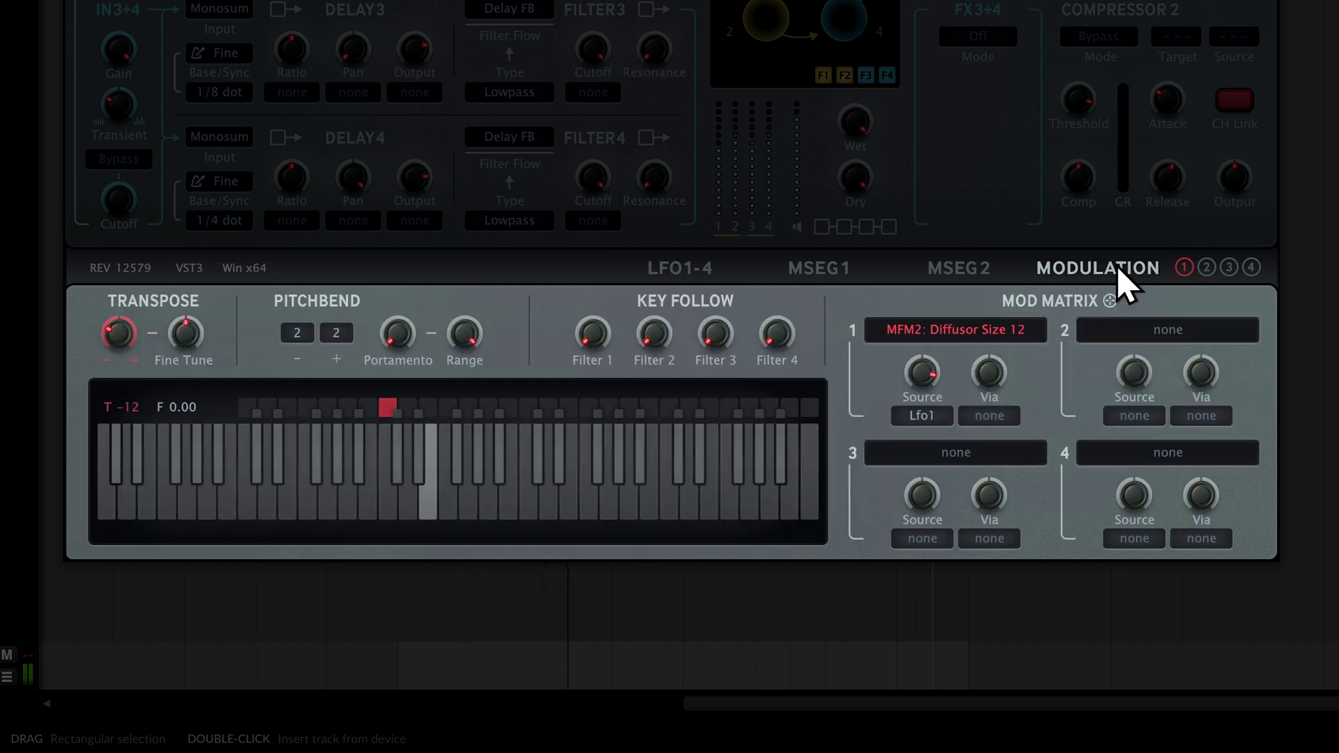
click(1111, 418)
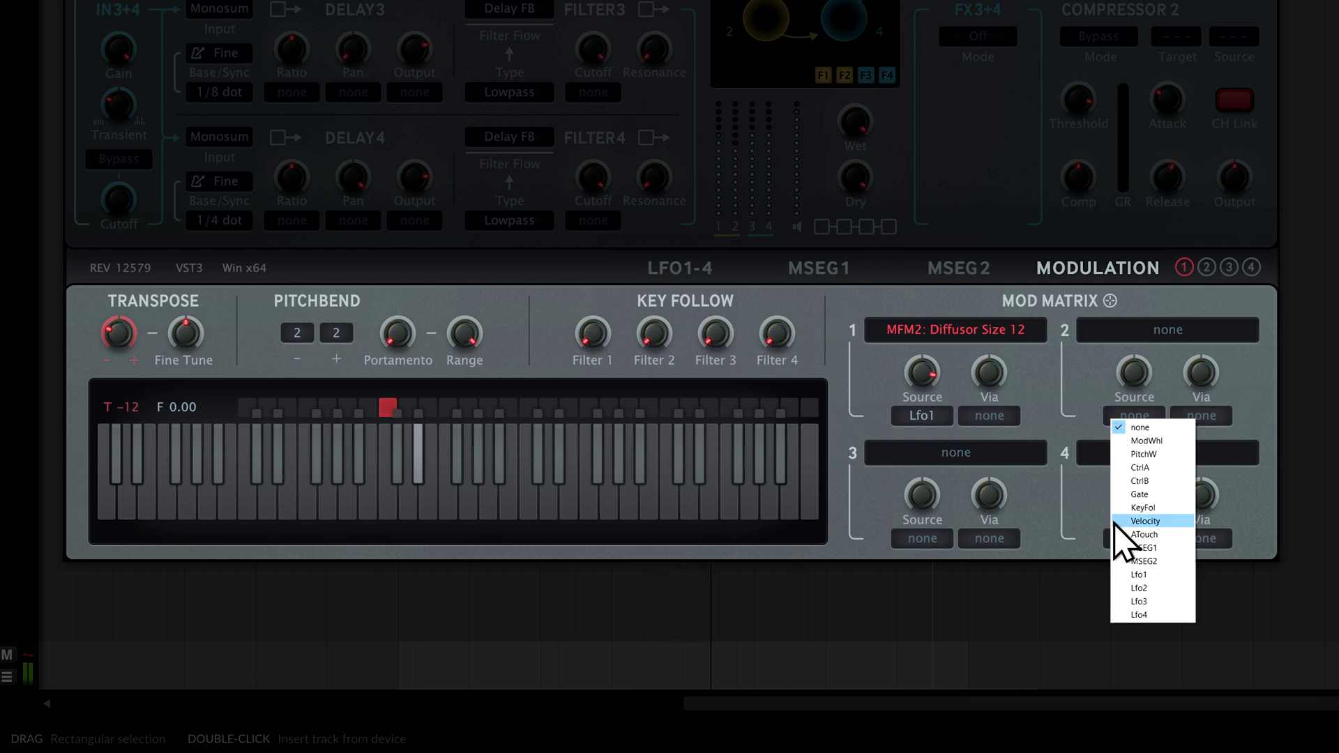
click(1121, 589)
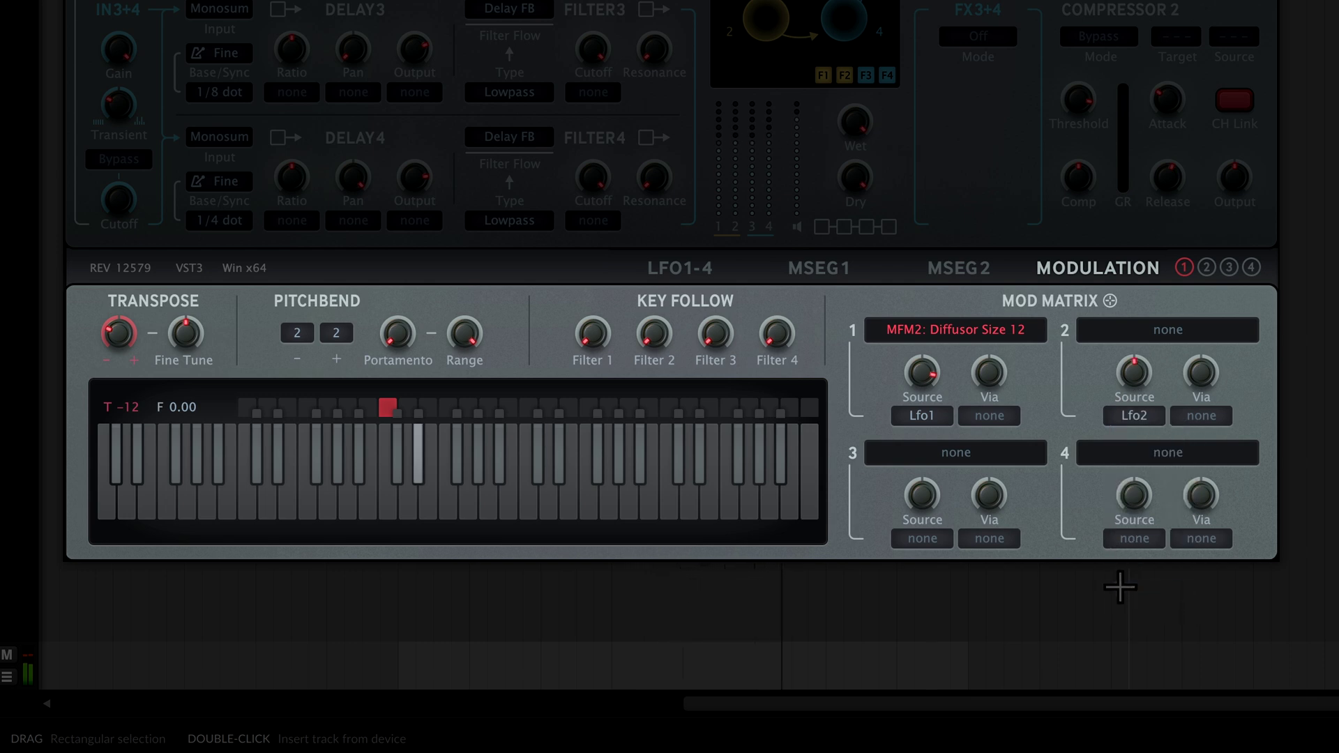
Assign mod matrix slot 2 to the master Feedback control and raise its modulation depth
drag(1192, 336, 1059, 41)
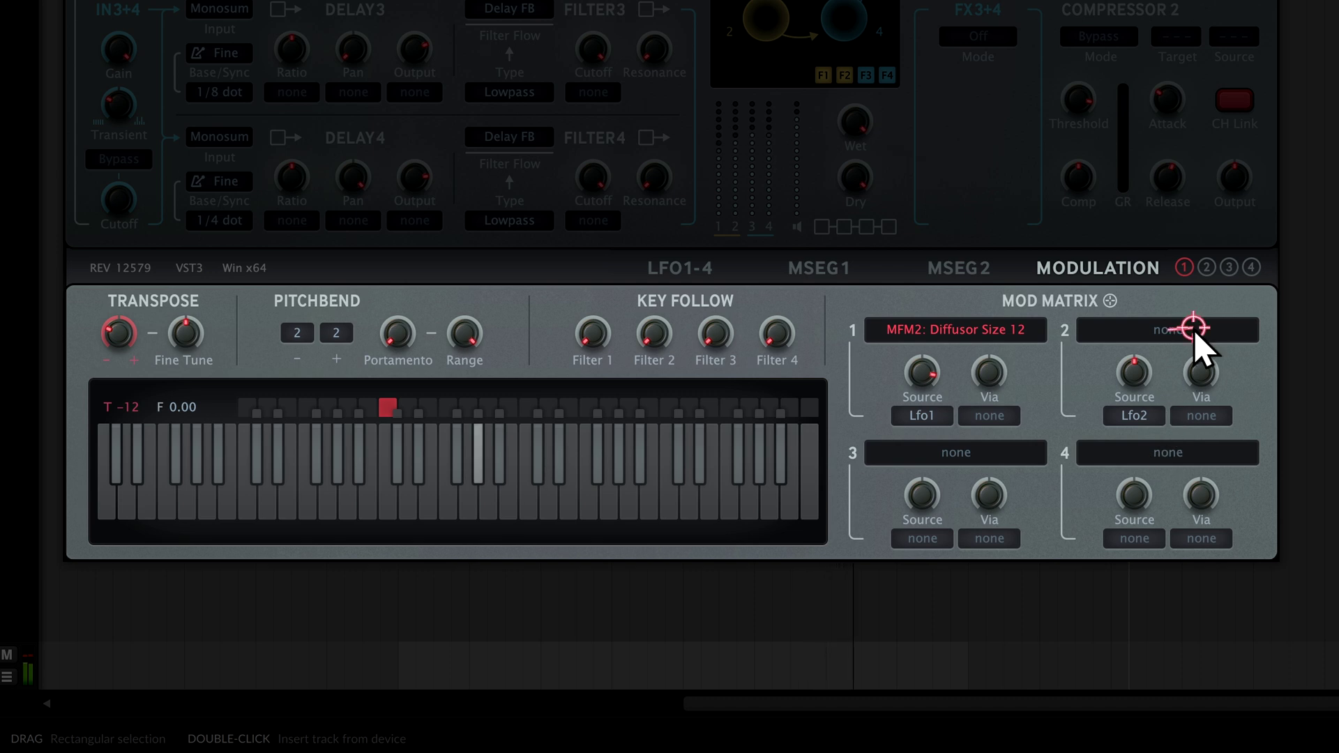
drag(994, 313, 827, 115)
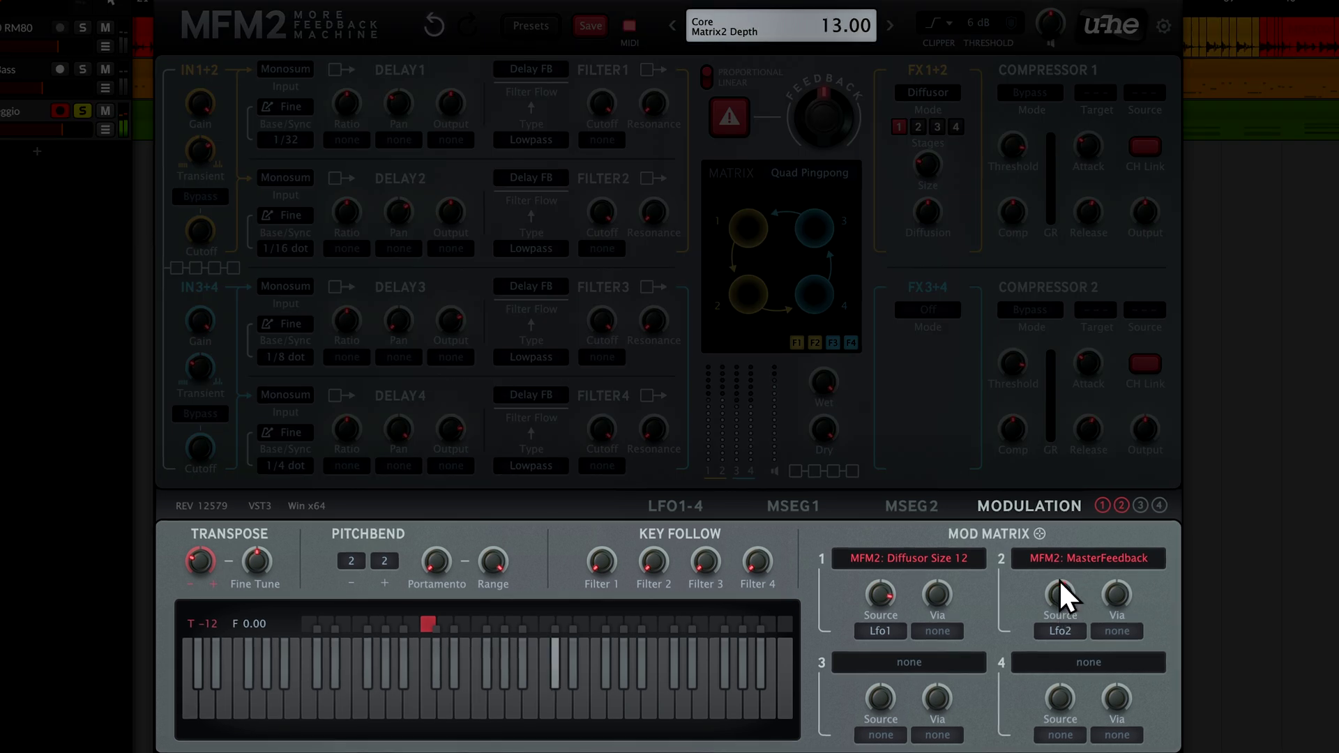
drag(1058, 579, 1056, 541)
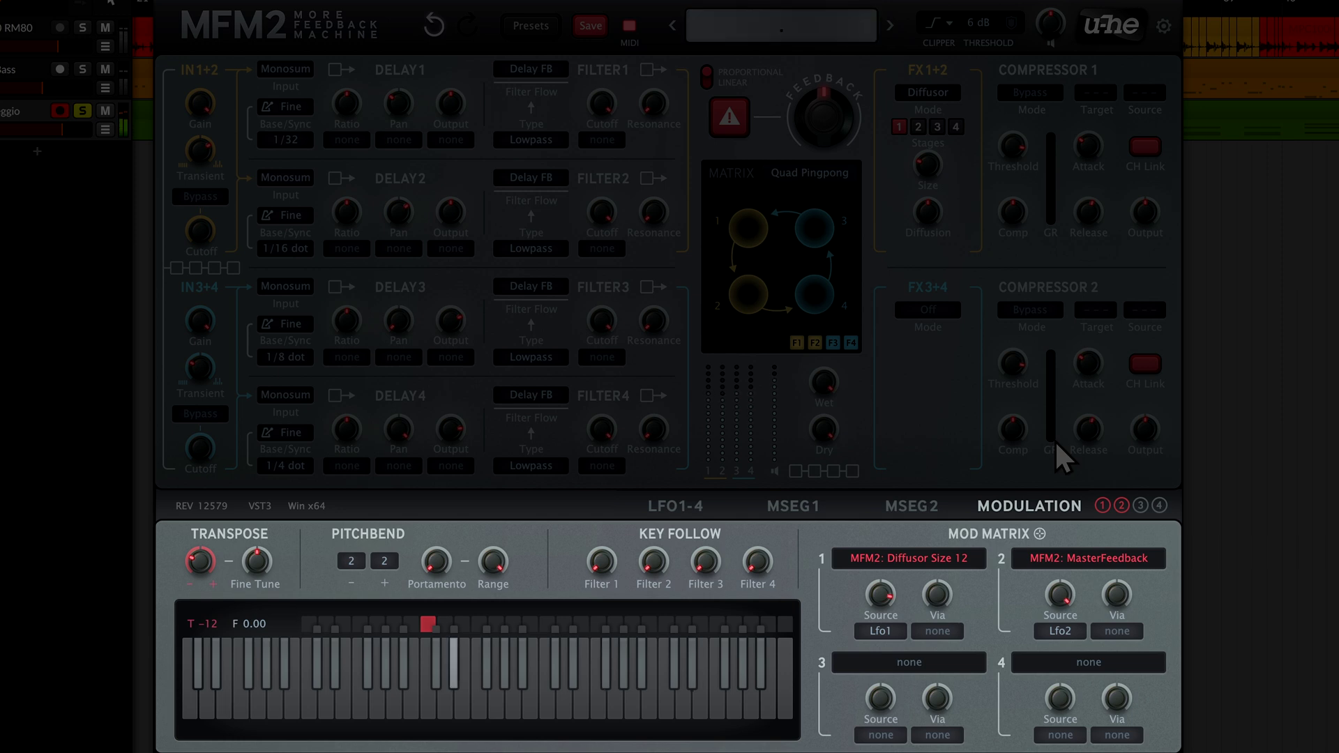
Set LFO 2 to the saw up waveform with its restart mode on gate
click(658, 511)
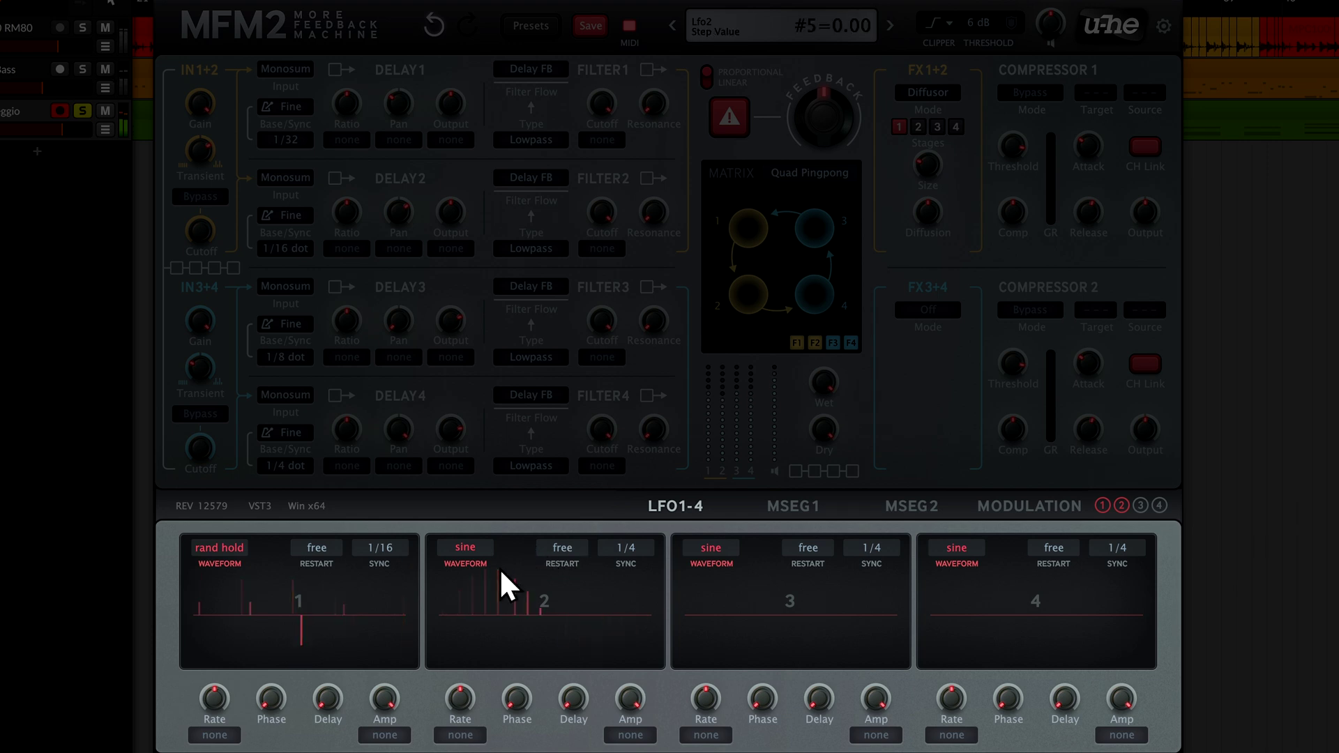
click(449, 549)
click(458, 576)
click(575, 548)
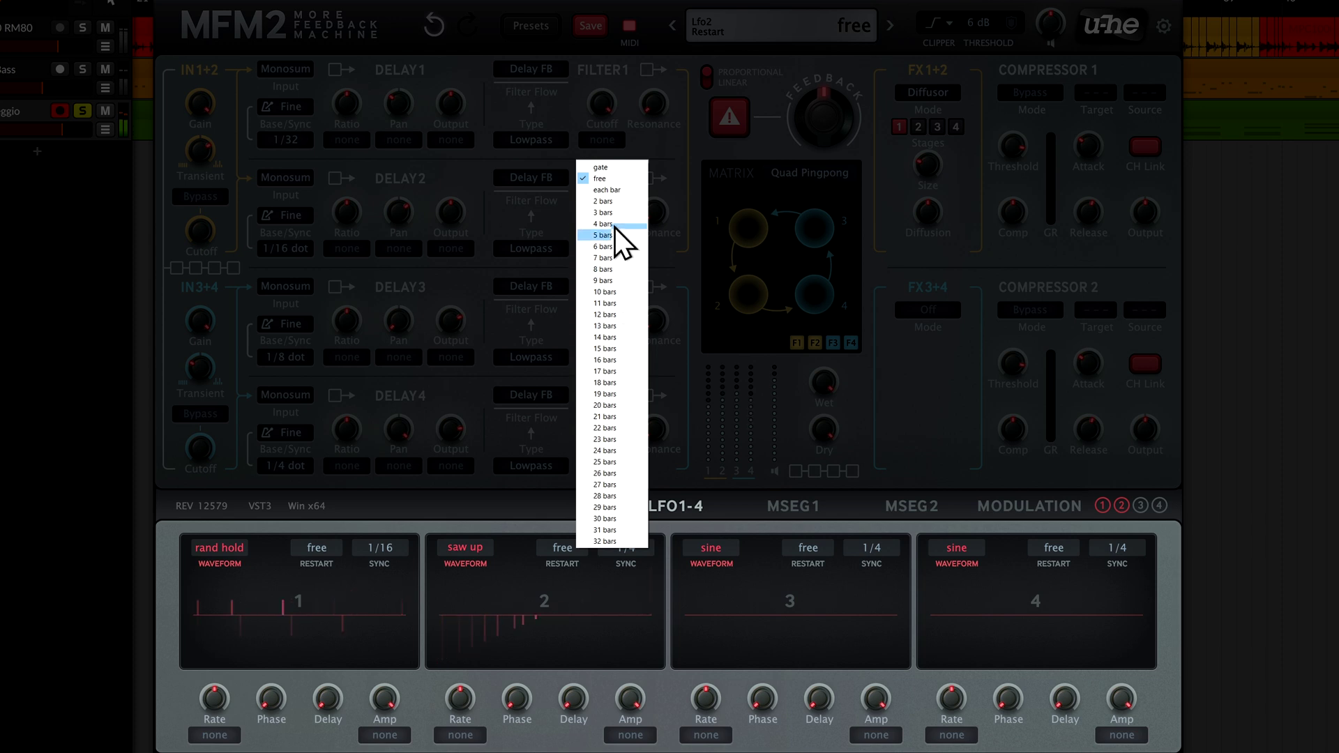
click(616, 169)
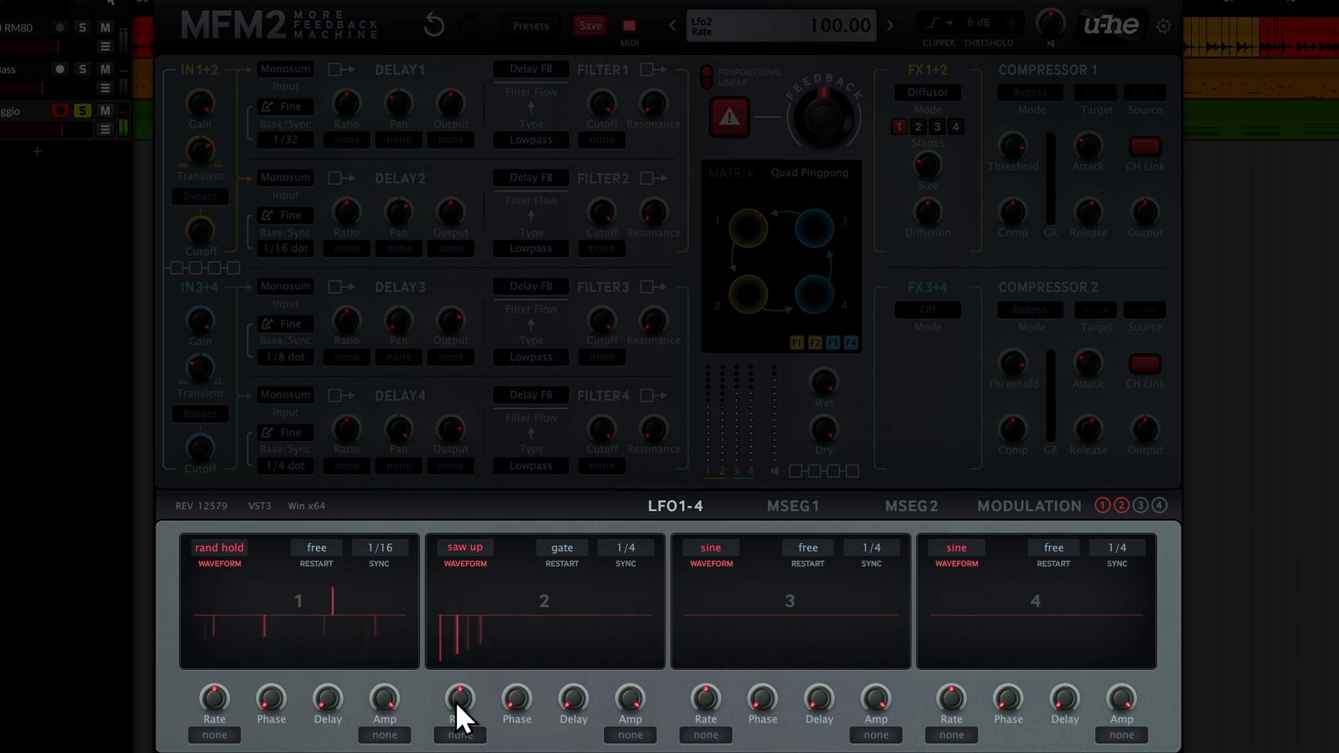
Adjust LFO 2's Rate by raising it to about 144 and bringing it back down
drag(454, 700, 466, 663)
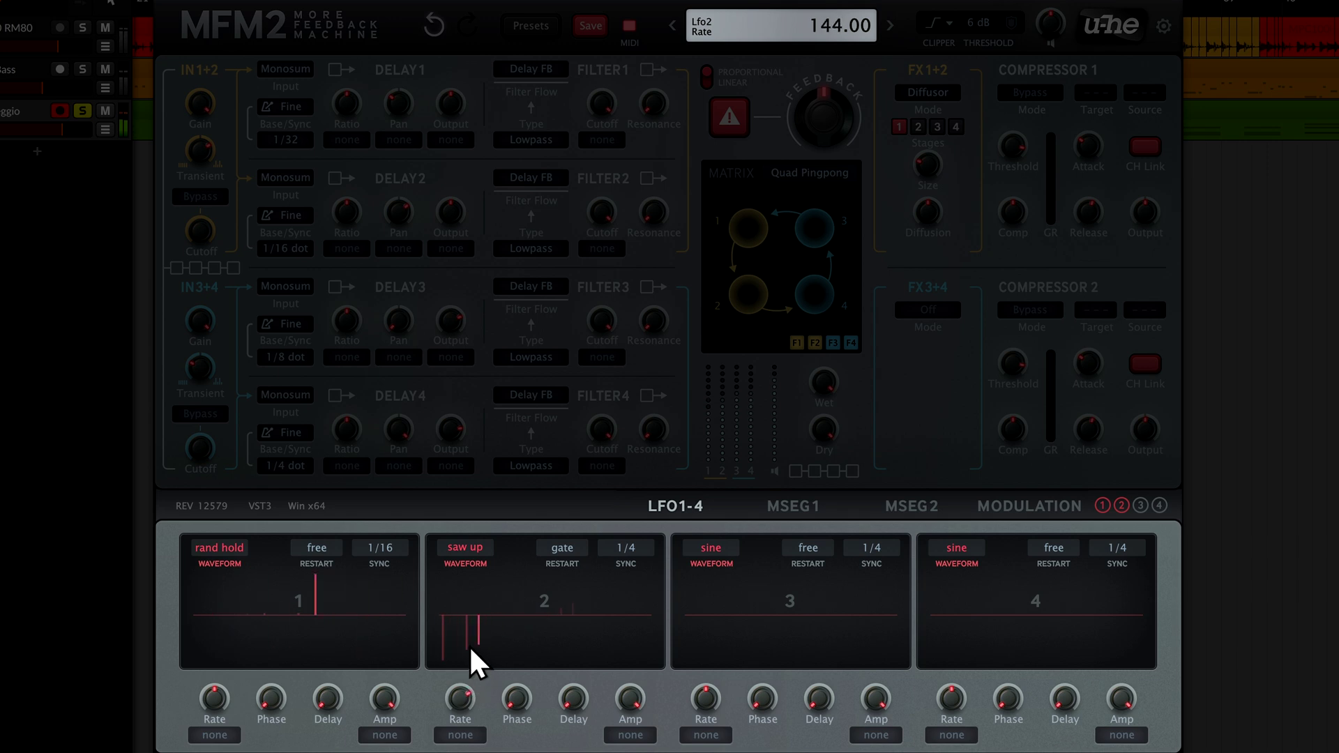
drag(489, 608, 476, 645)
drag(455, 693, 453, 738)
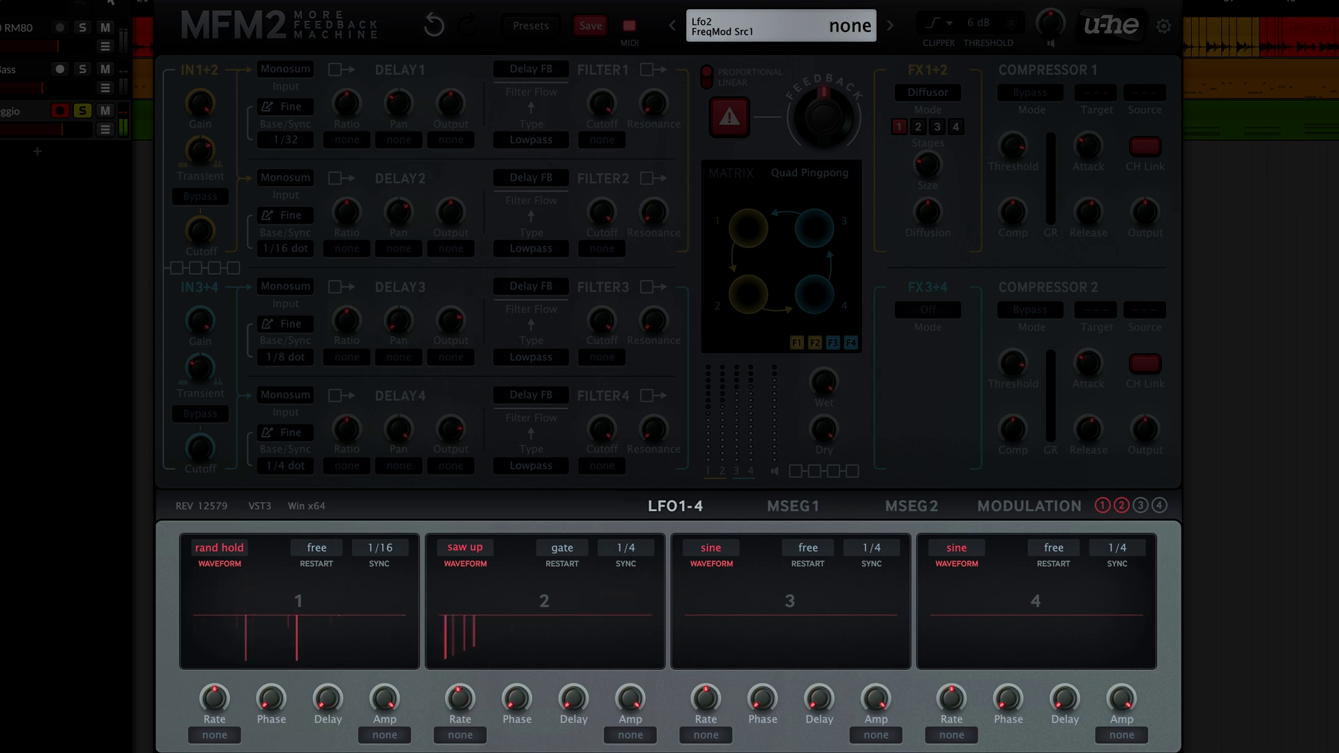